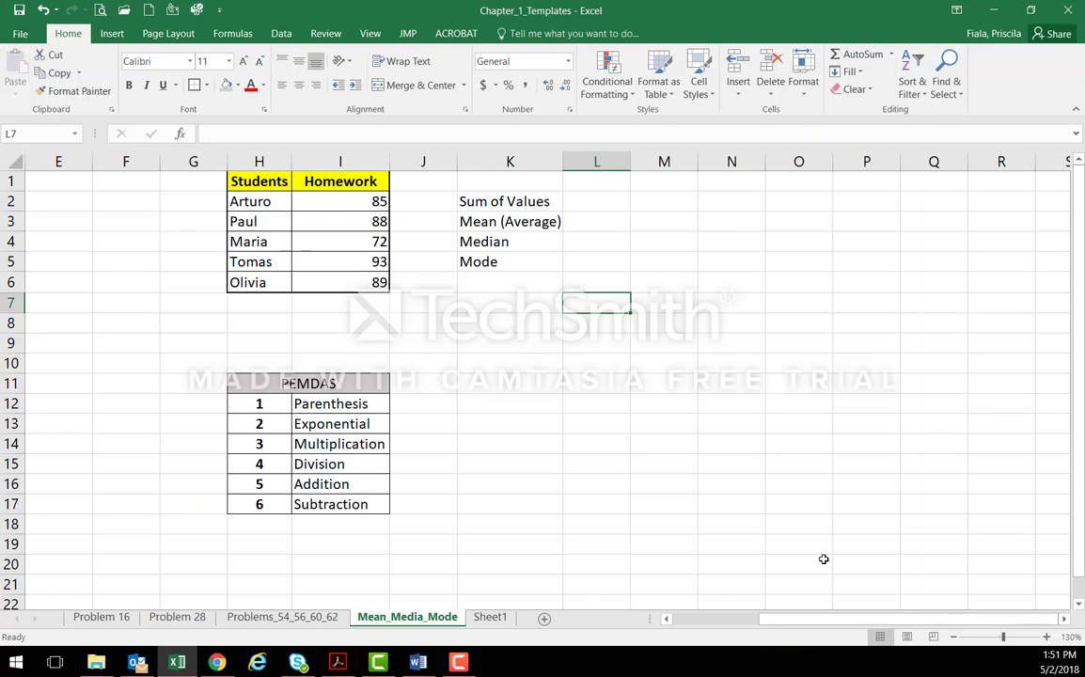
Examine the Homework scores in I2:I6 and the PEMDAS order of operations in I12:I17 at a larger zoom
click(1047, 637)
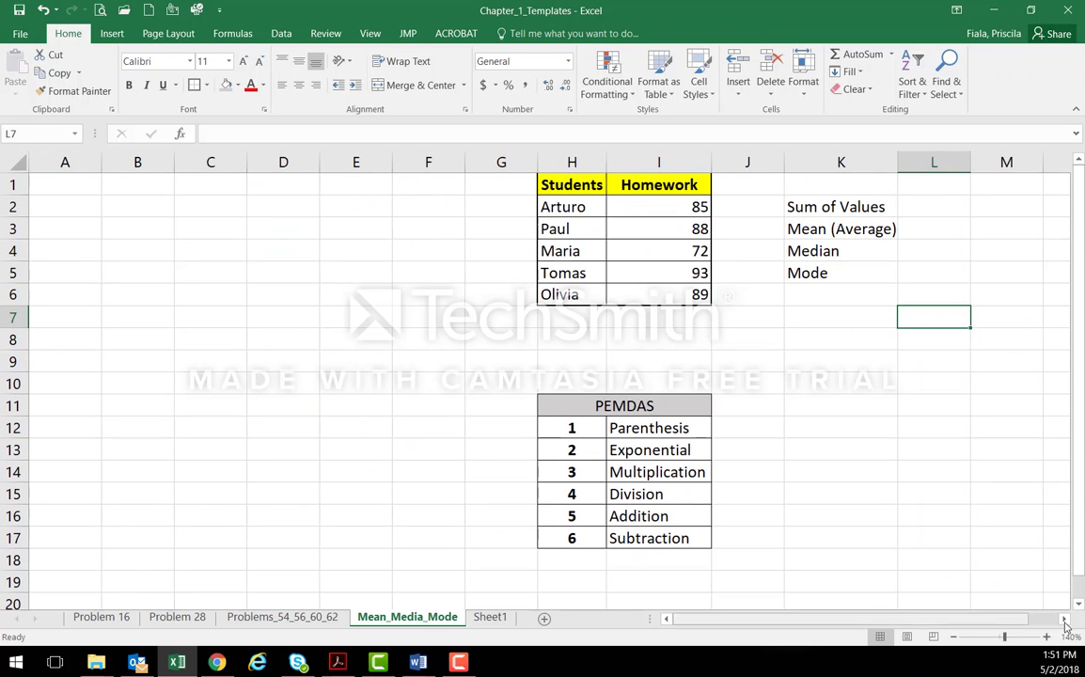
scroll(660, 432, right, 4)
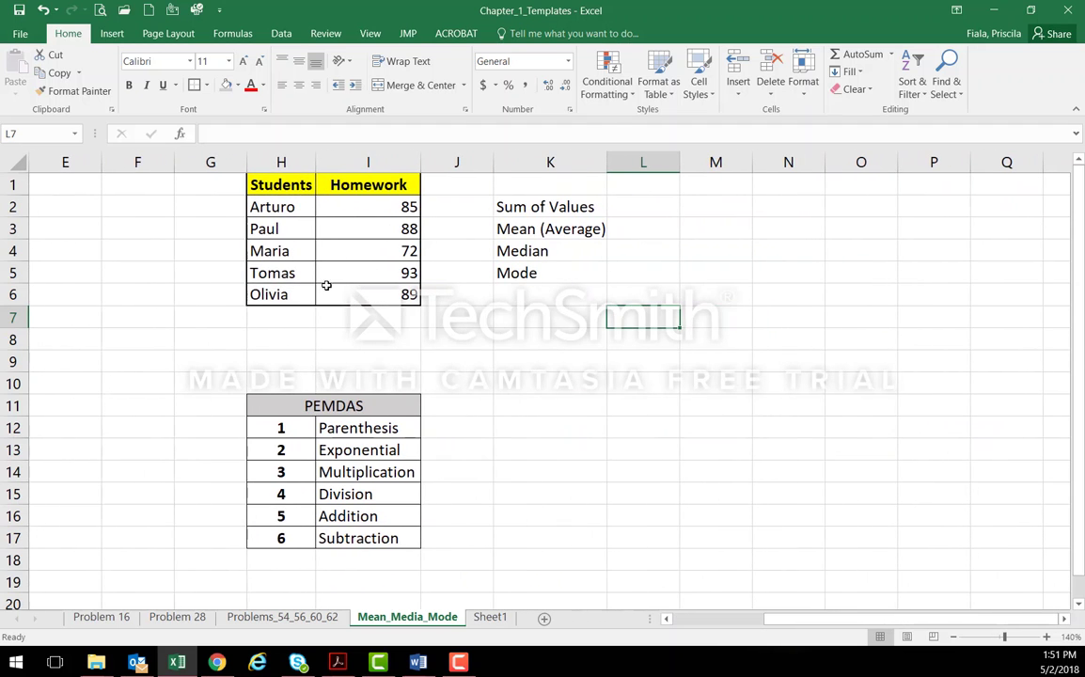
drag(362, 207, 407, 295)
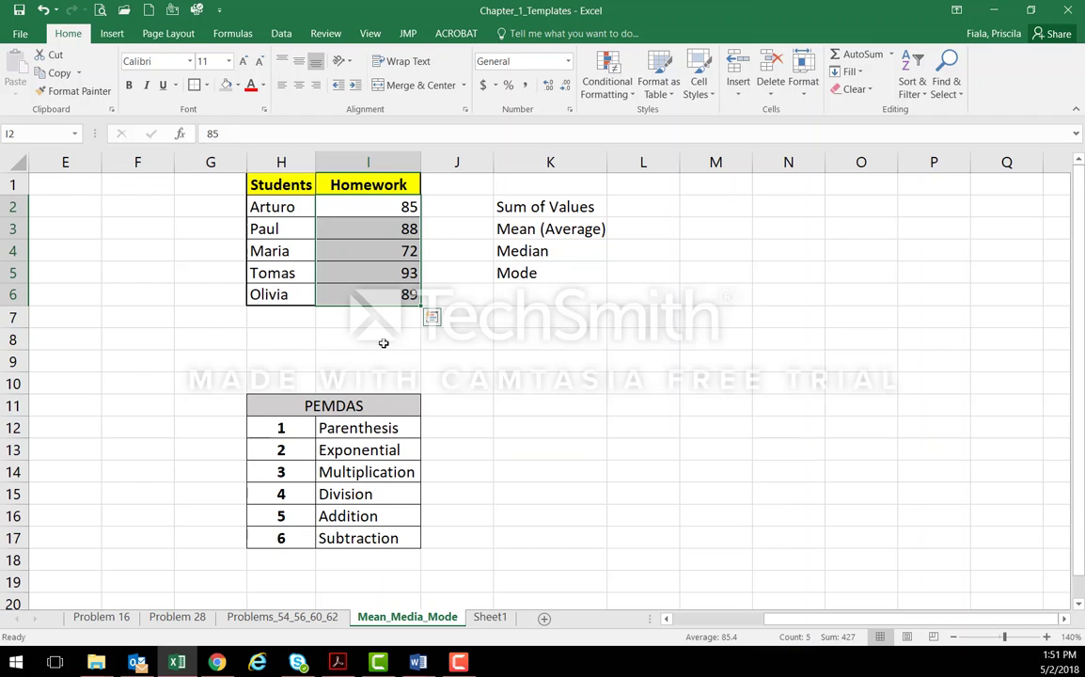
click(538, 291)
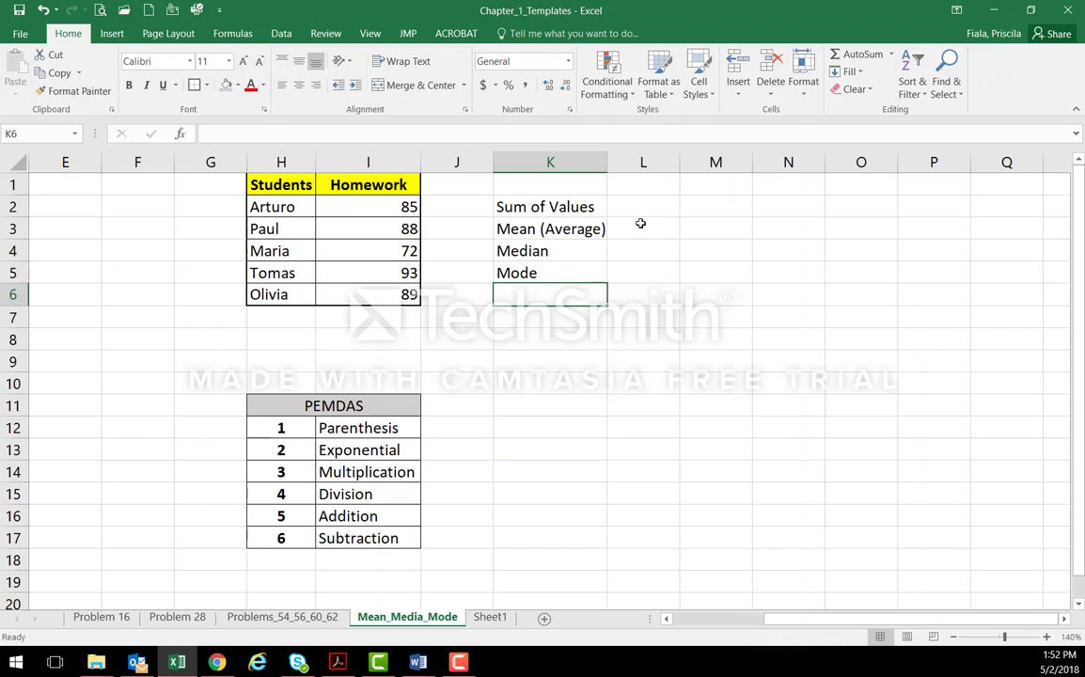
drag(361, 414, 374, 540)
click(457, 428)
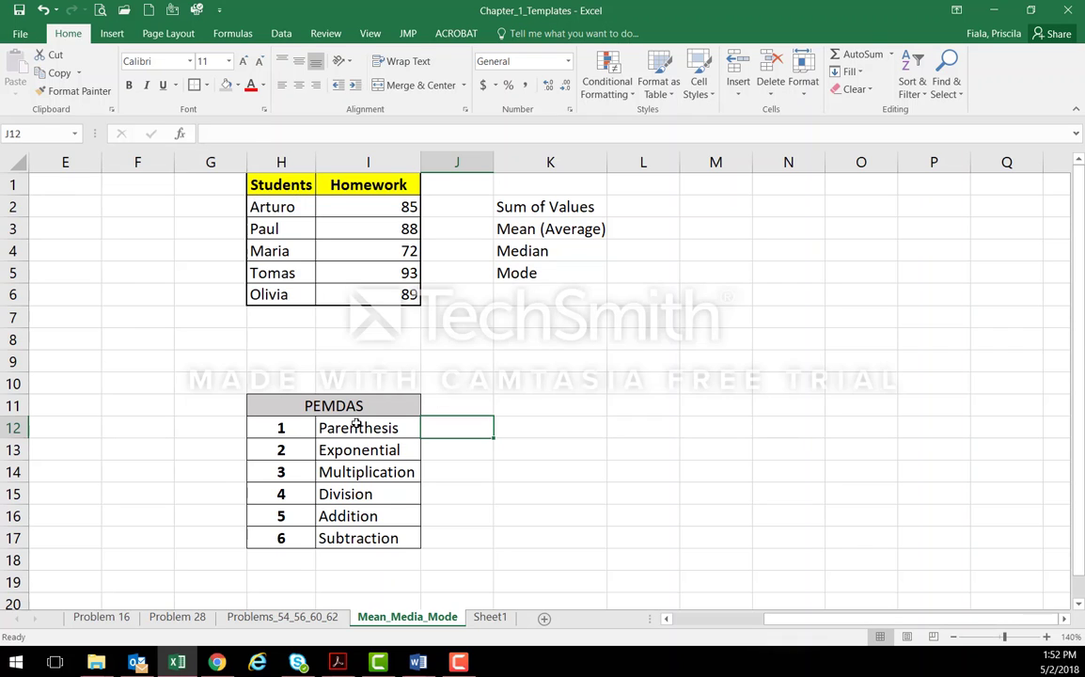
drag(357, 428, 370, 532)
click(499, 399)
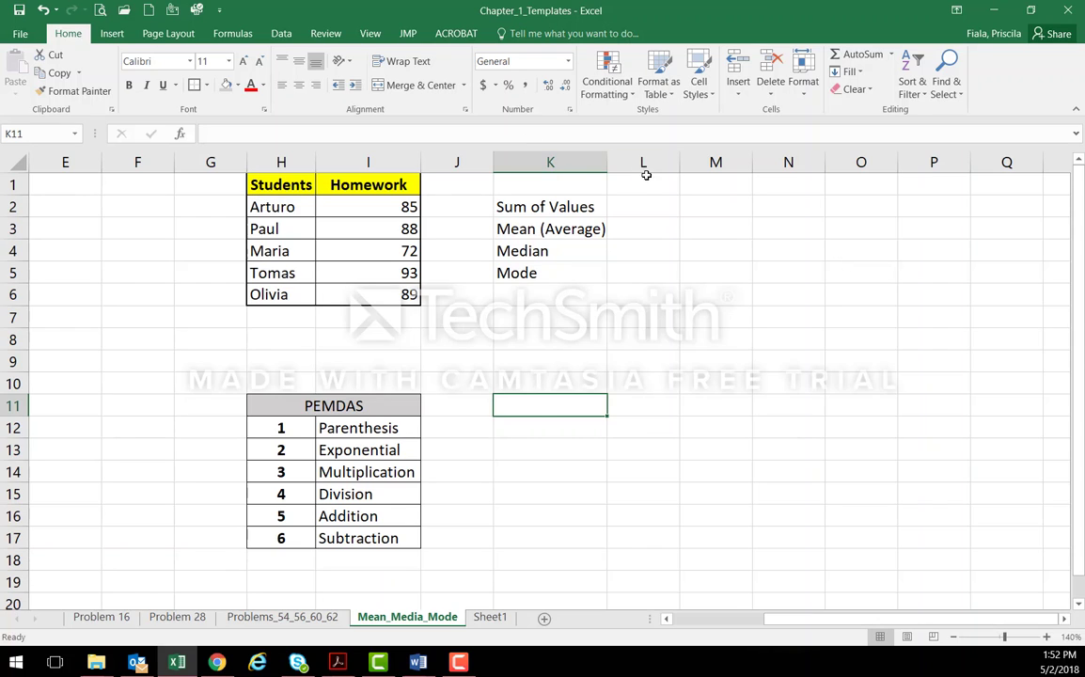
Enter the formula =2+3*5 in cell K12 and reselect the cell to check it
click(582, 431)
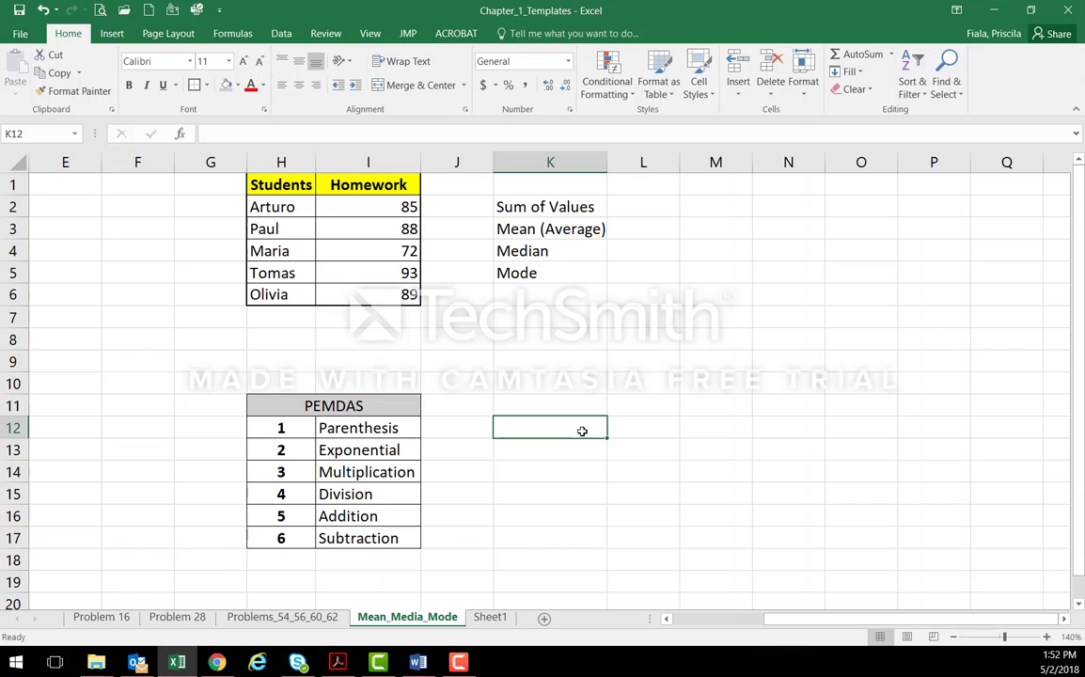
text(=2+3*5)
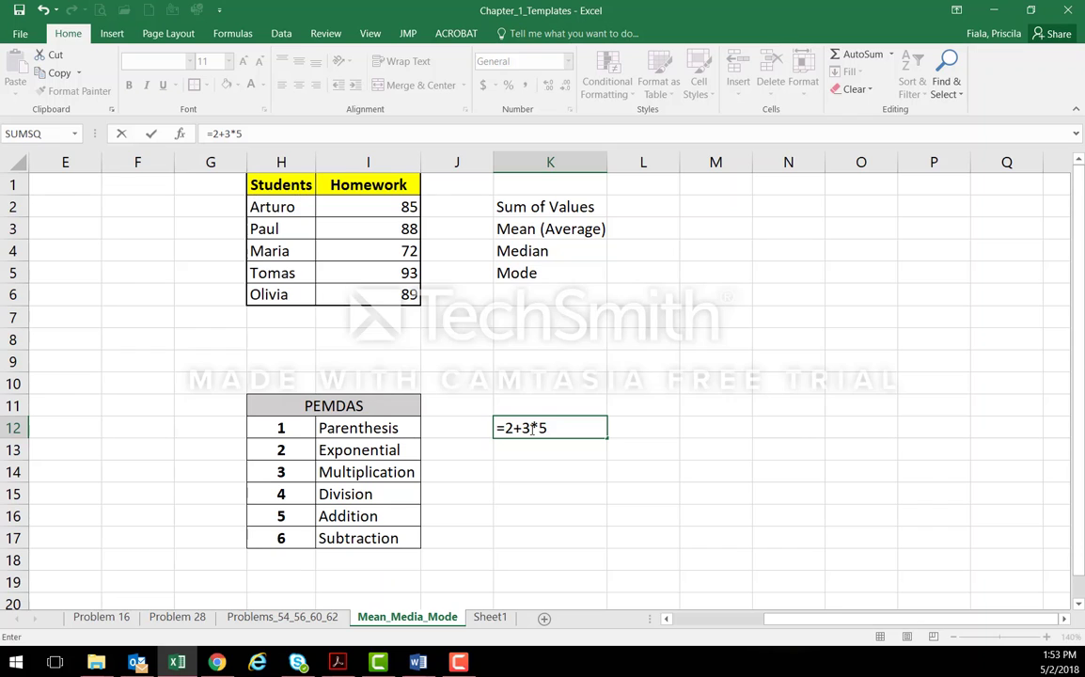
key(Return)
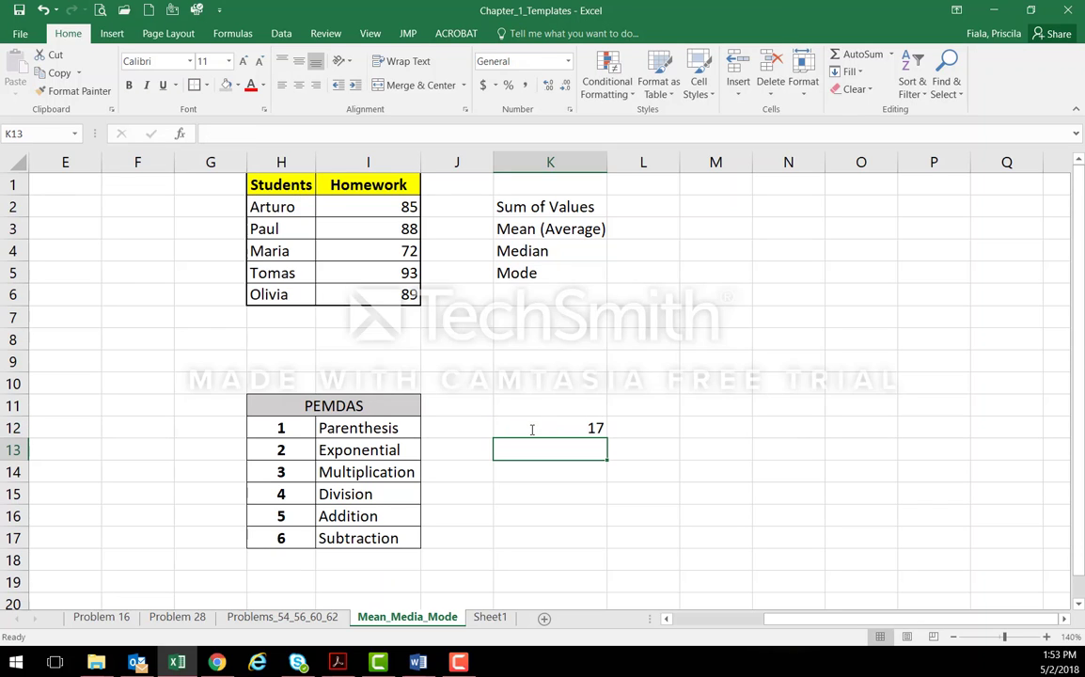
click(561, 428)
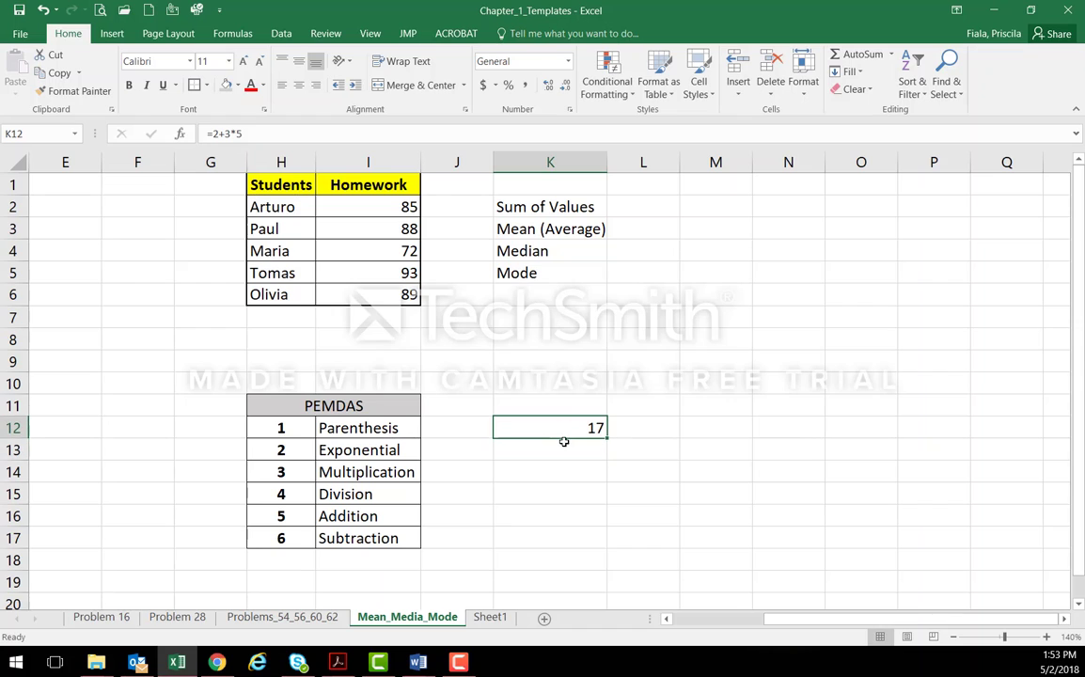
Enter the formula =(2+3)*5 in cell K13, with the addition in parentheses
click(564, 446)
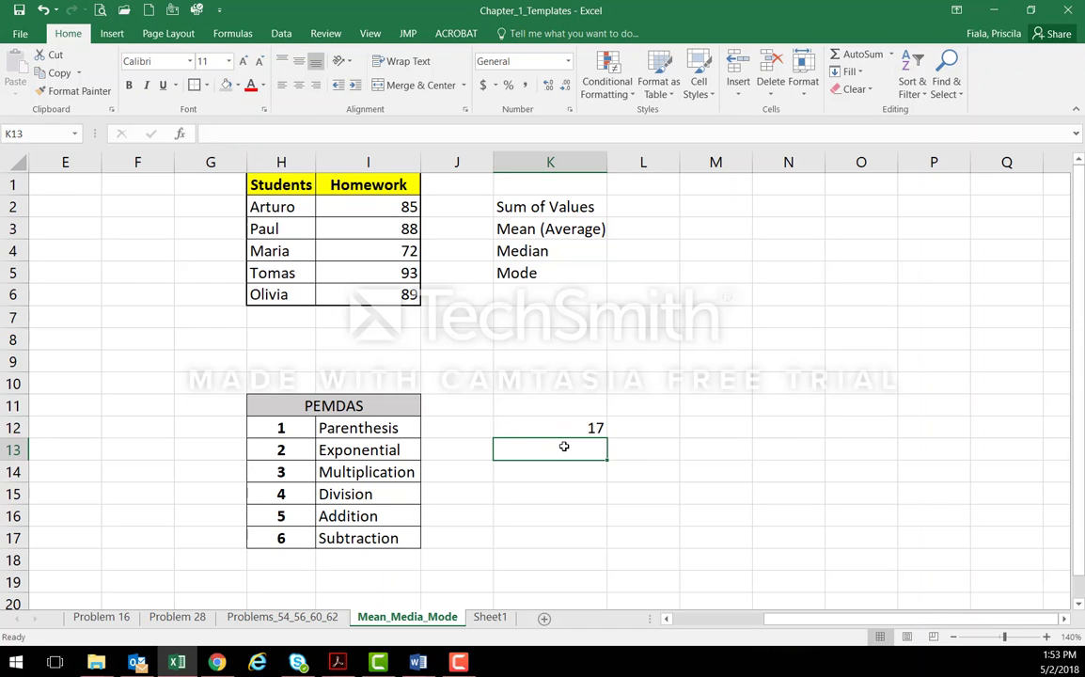
text(=(2_3)
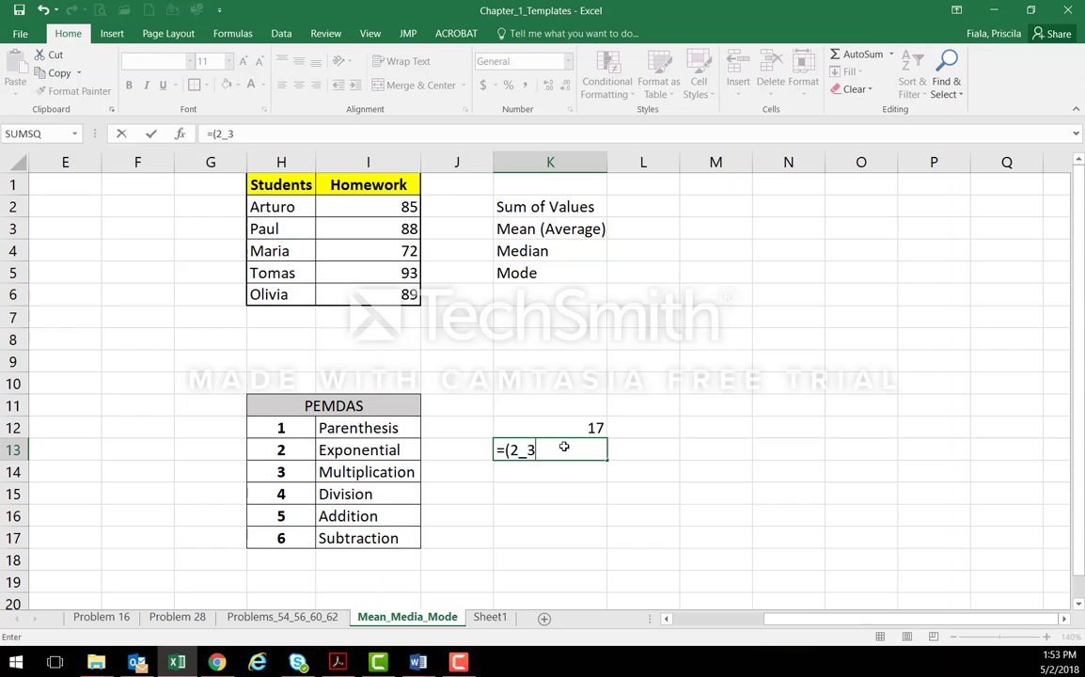
key(BackSpace)
key(BackSpace)
text(+3)*5)
key(Return)
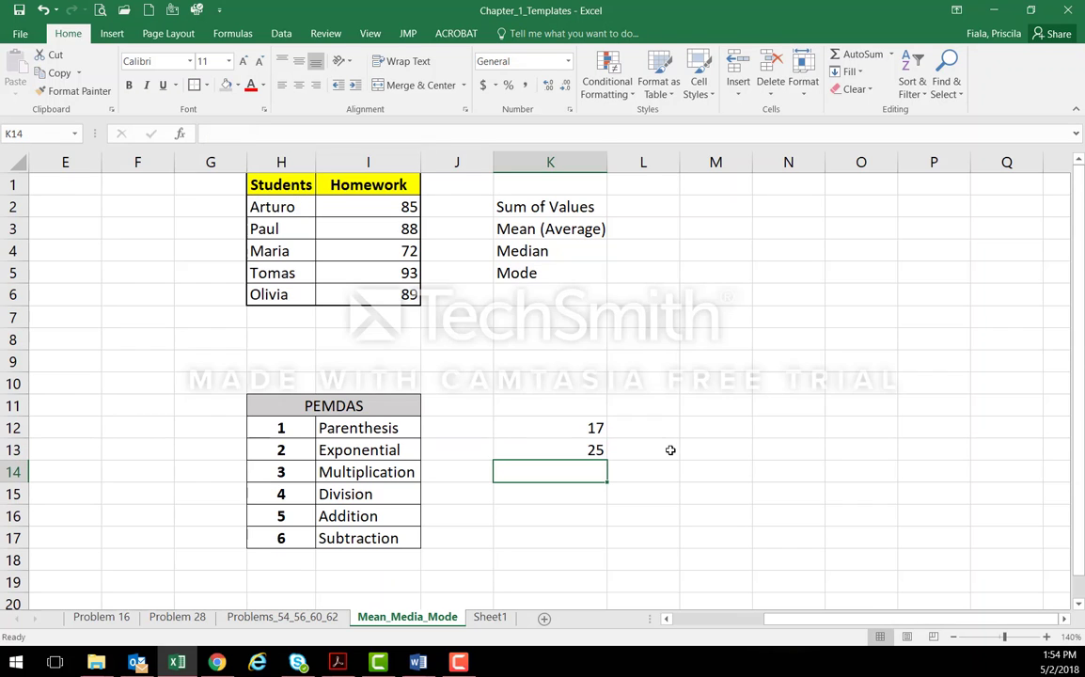
Show the worksheet's formulas to compare those in K12 and K13, and return to displaying their results
click(593, 425)
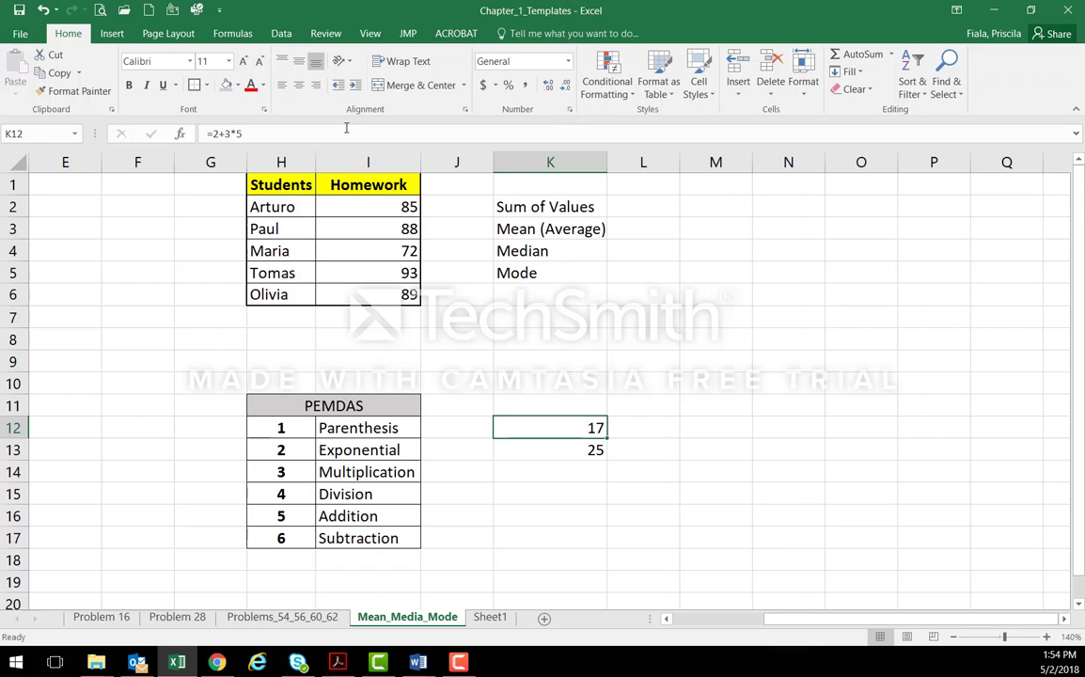
click(235, 34)
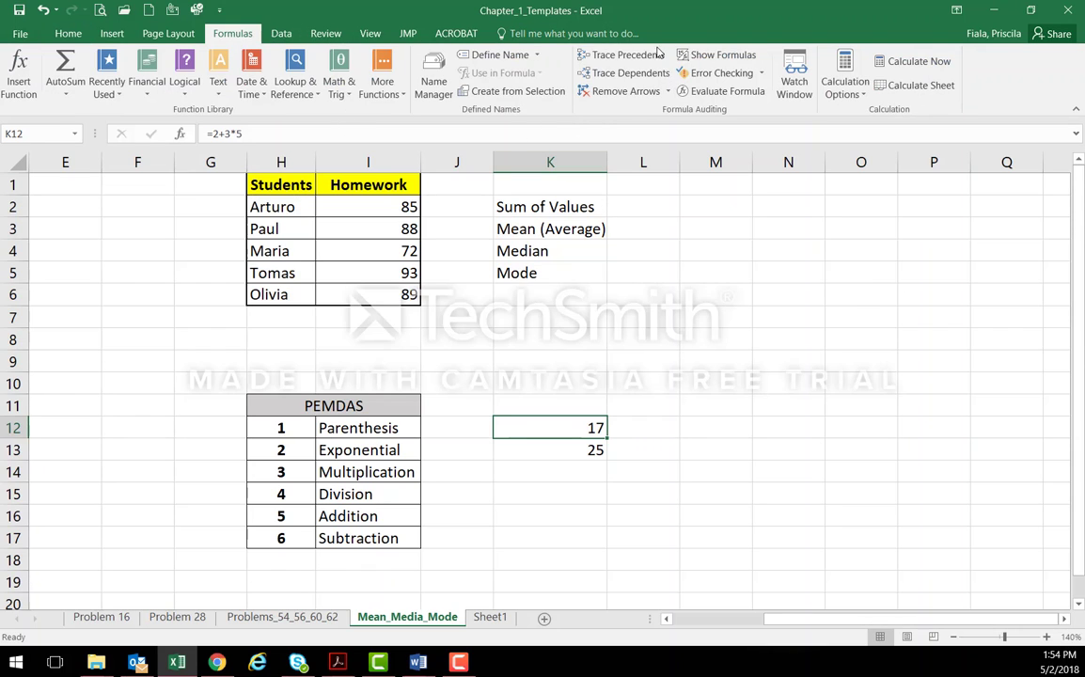
click(710, 55)
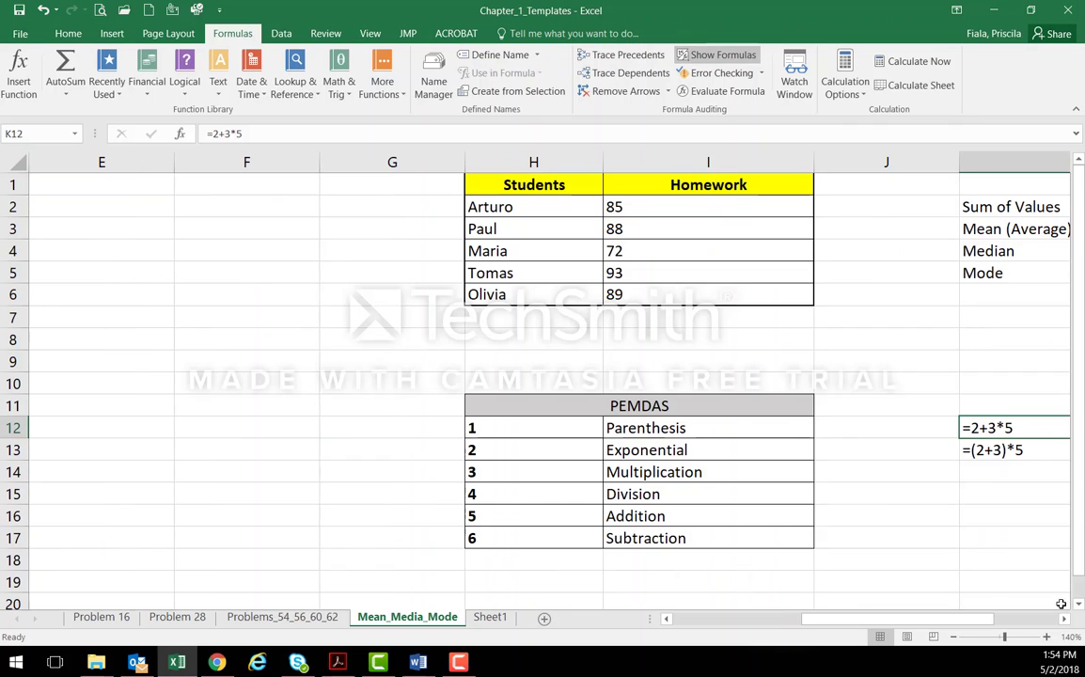
scroll(963, 561, right, 3)
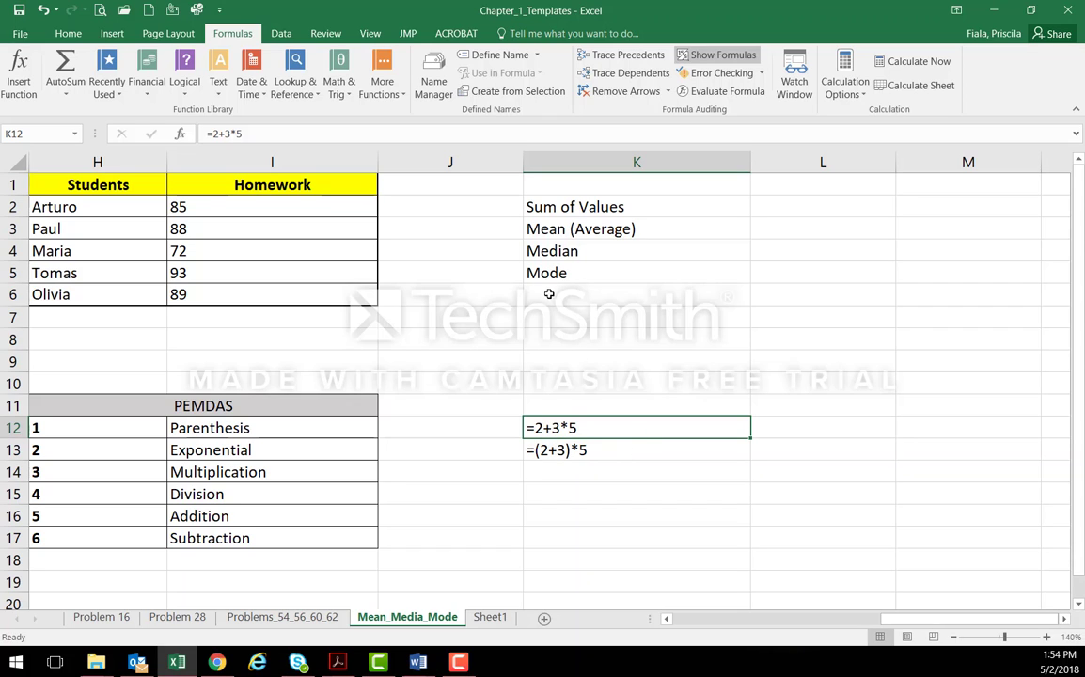
click(720, 55)
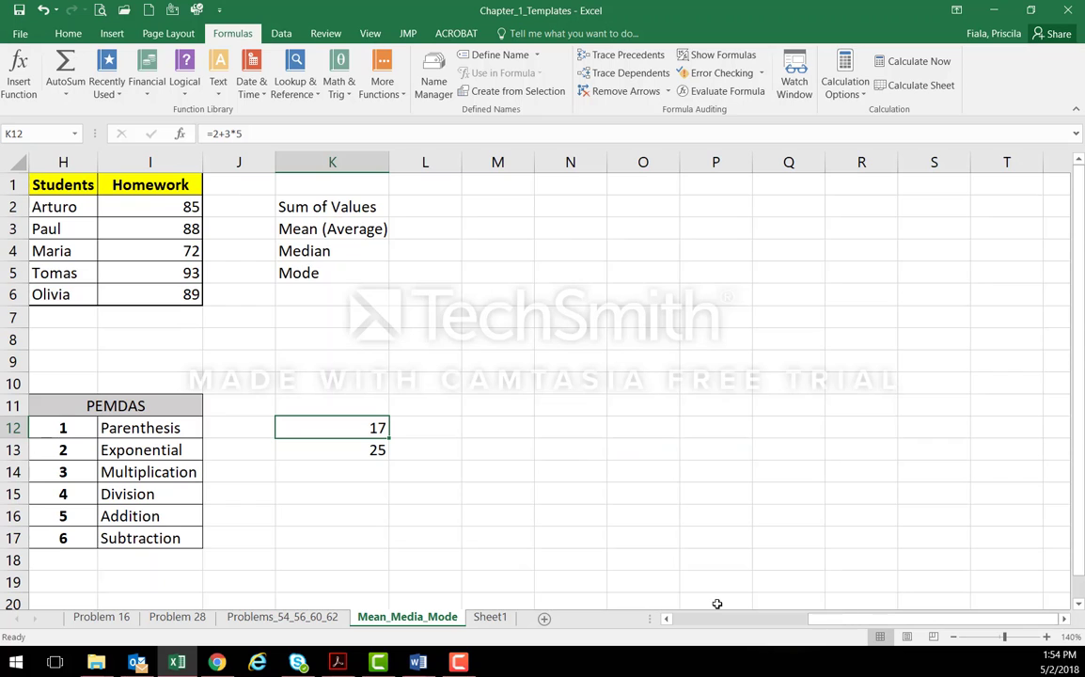
click(744, 620)
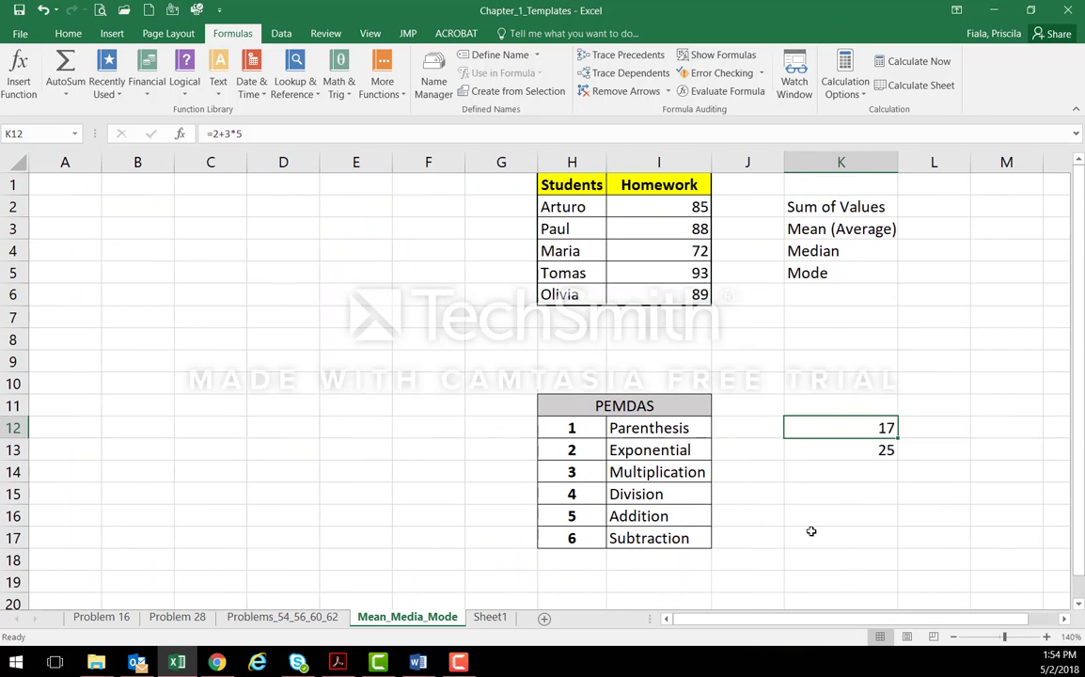
click(937, 211)
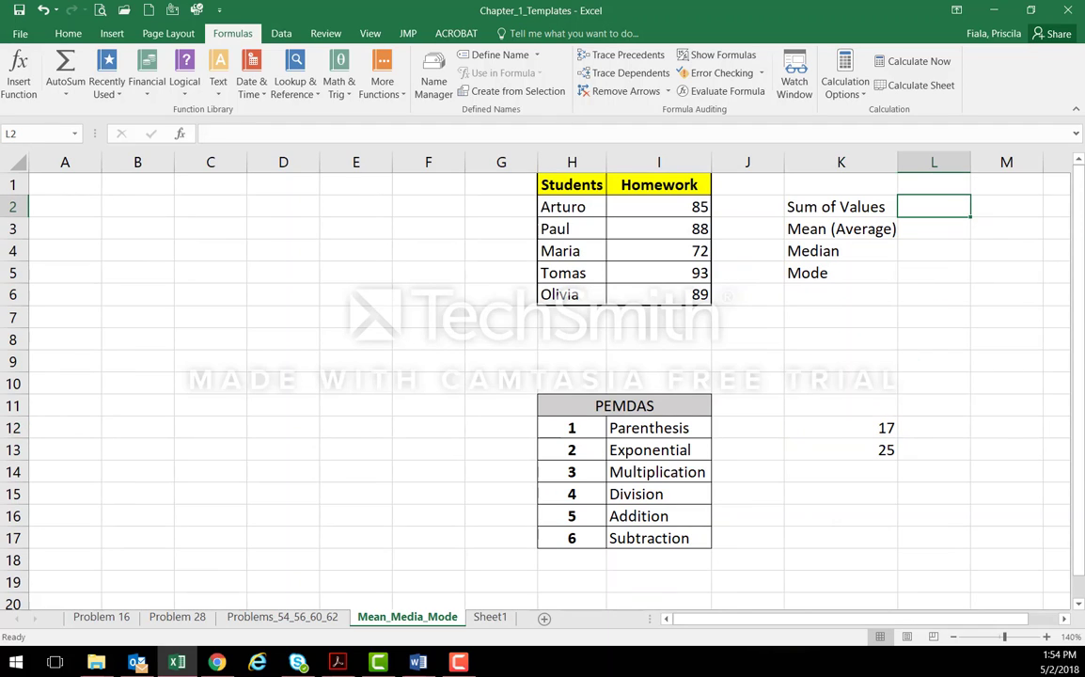
text(=)
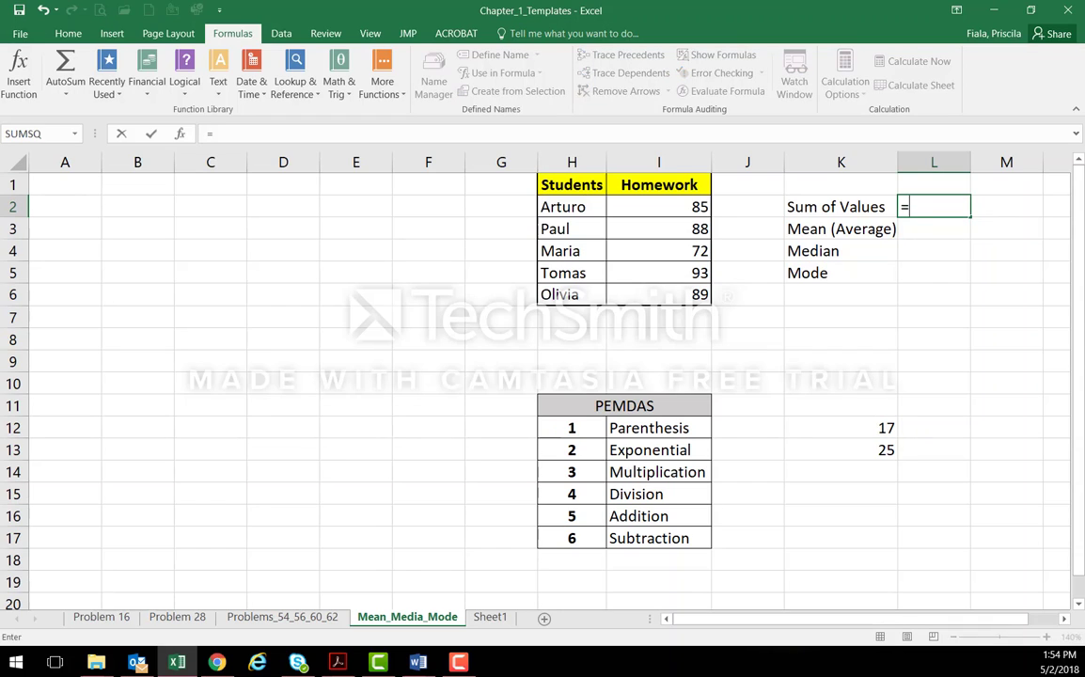
text(85+88)
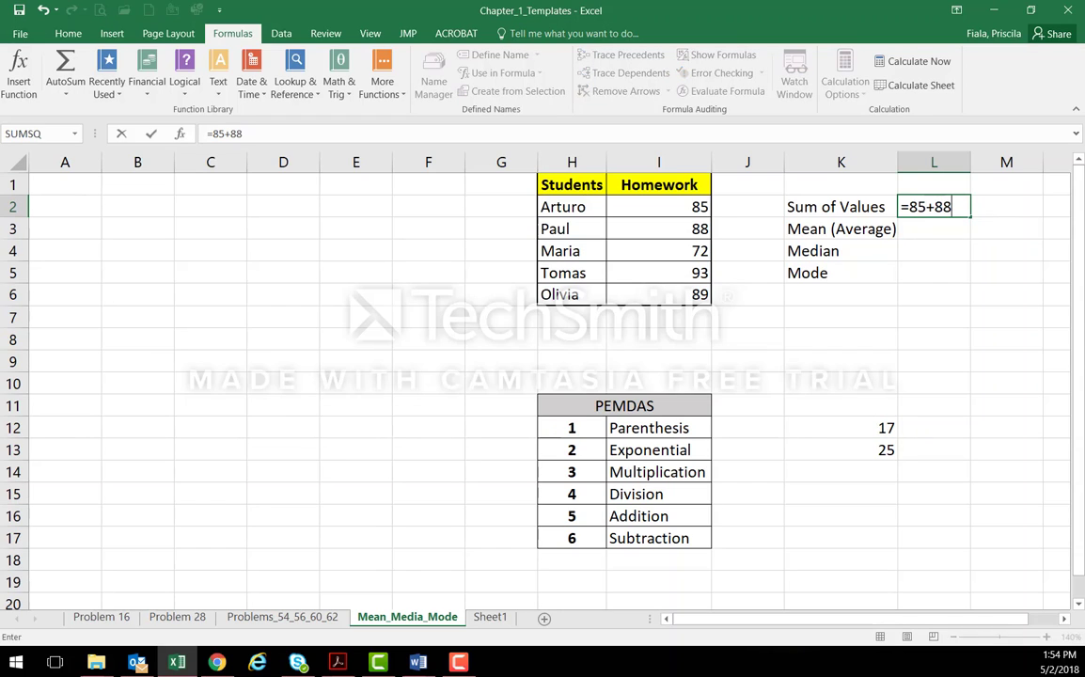
text(+72+93+89)
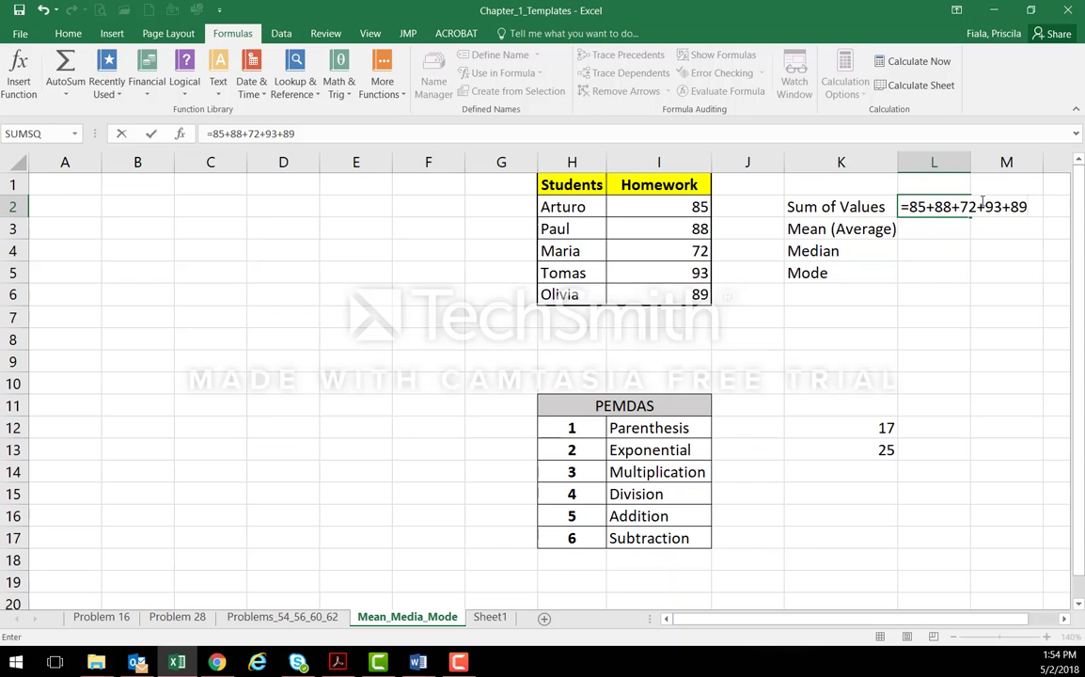
Replace the Sum of Values entry in L2 with the cell-reference formula =I2+I3+I4+I5+I6
drag(1028, 209, 885, 197)
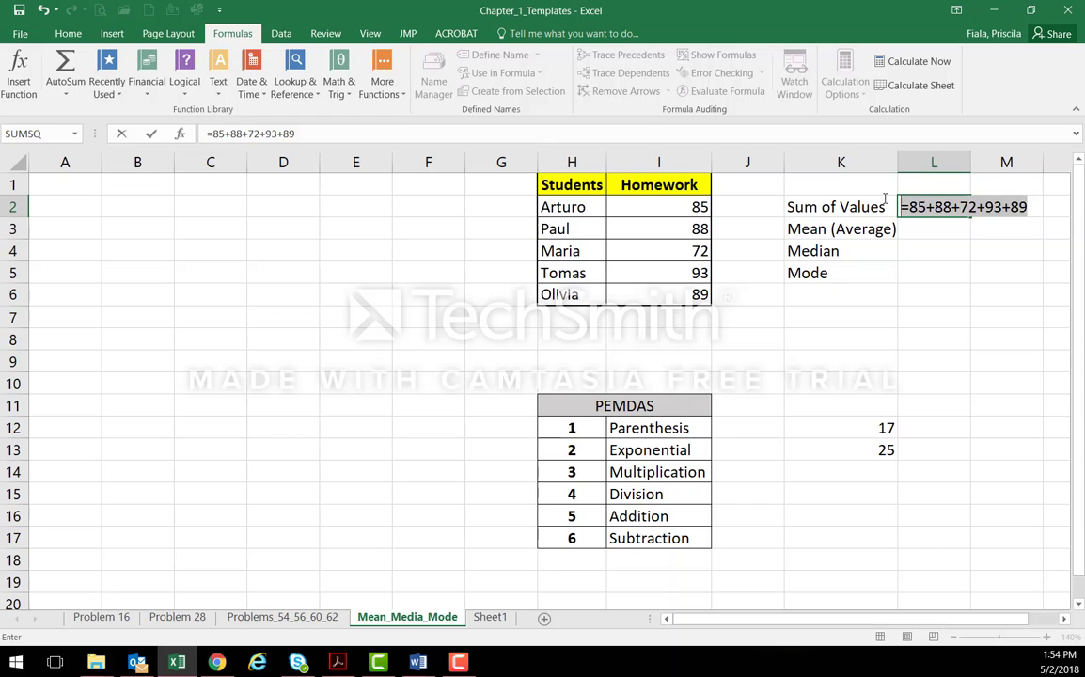
text(=)
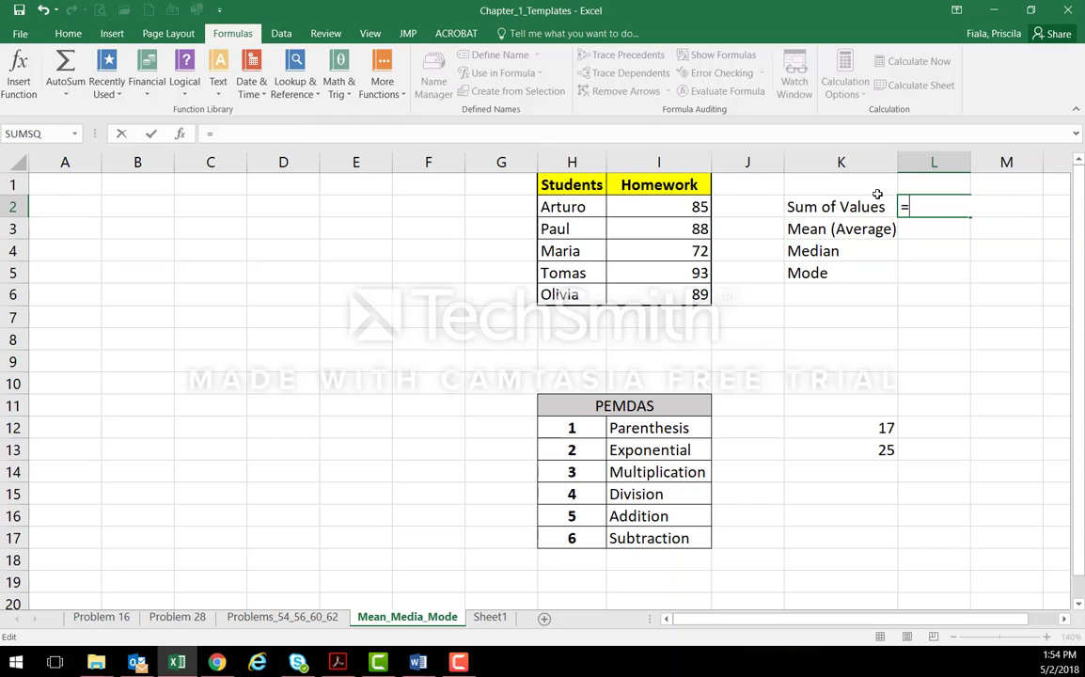
click(674, 207)
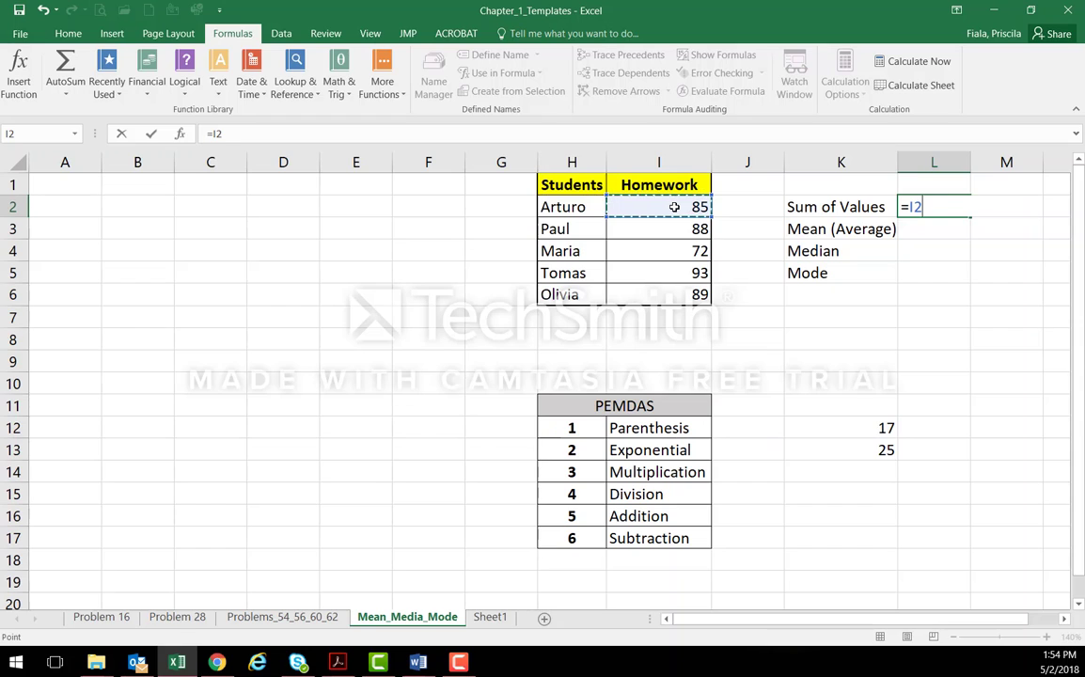
text(+)
click(683, 229)
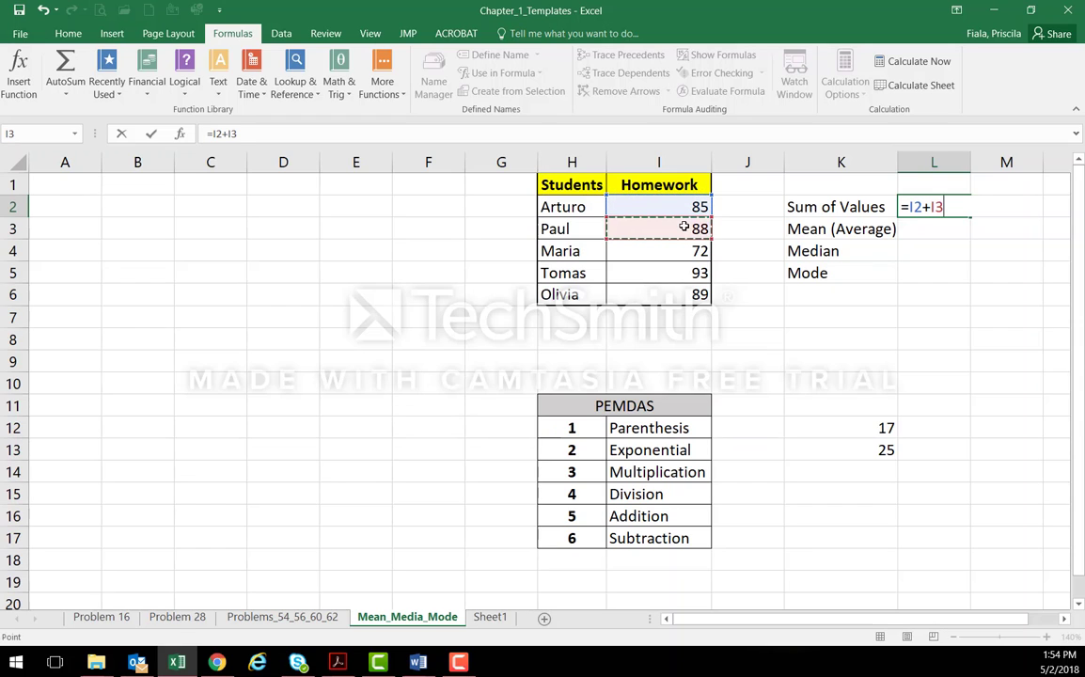
text(+)
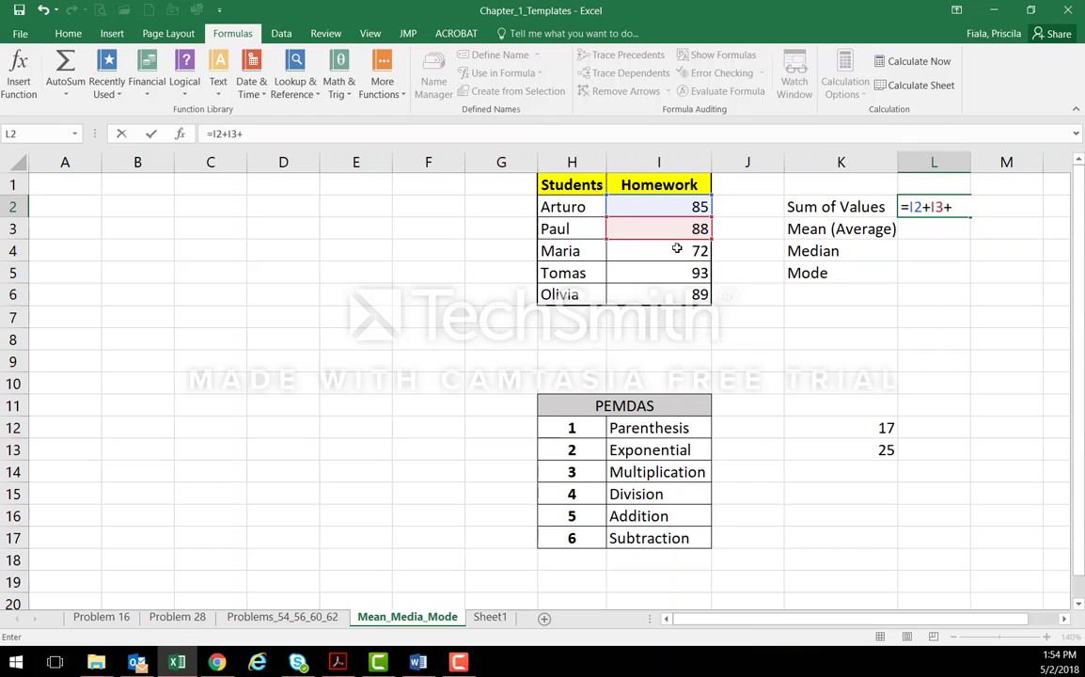
click(675, 251)
text(+)
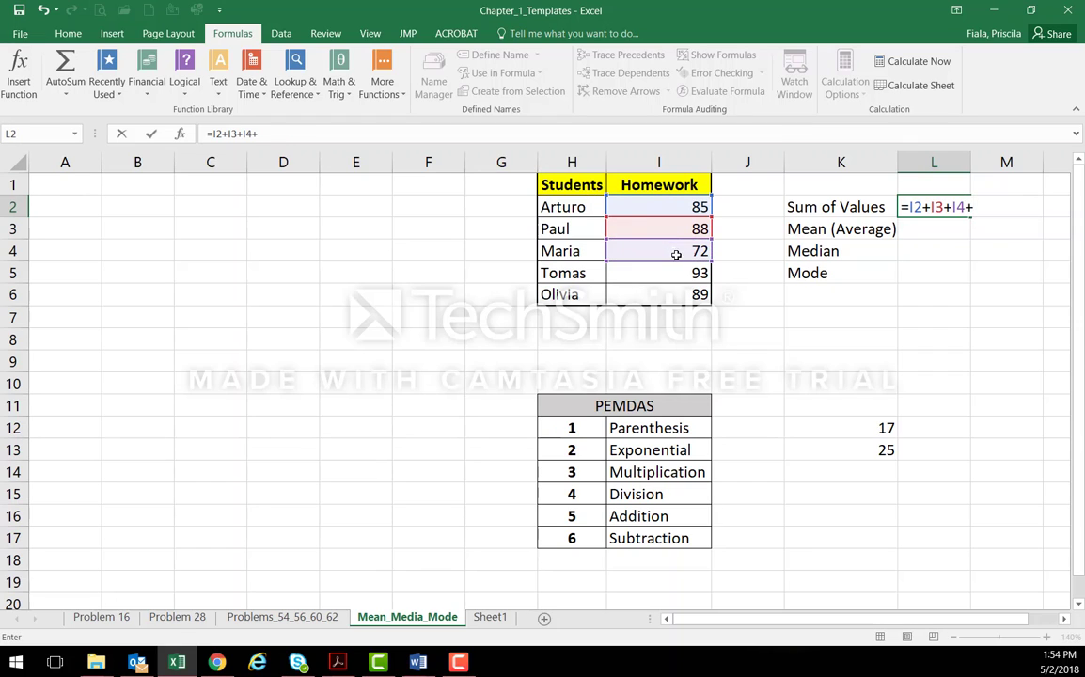
click(680, 270)
text(+)
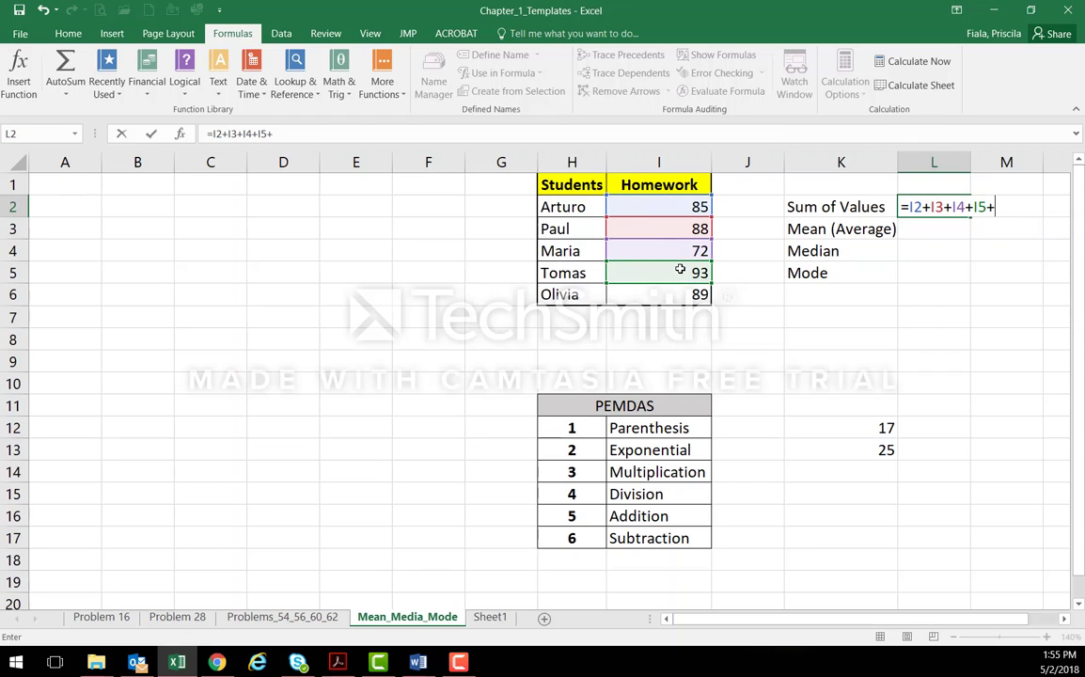
click(699, 294)
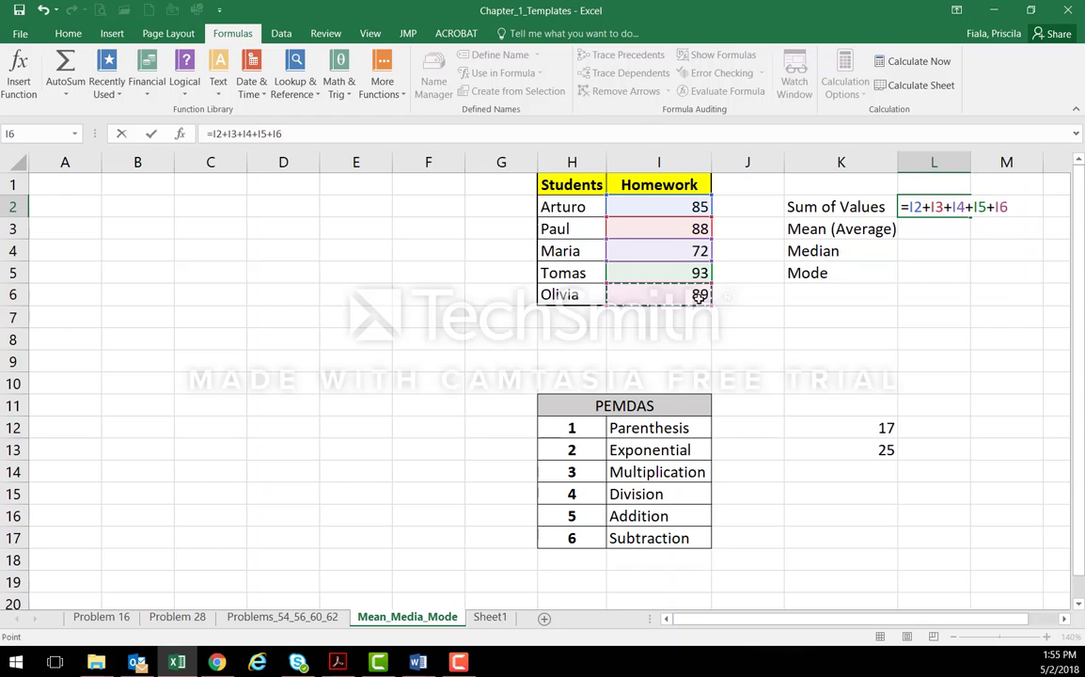
key(Return)
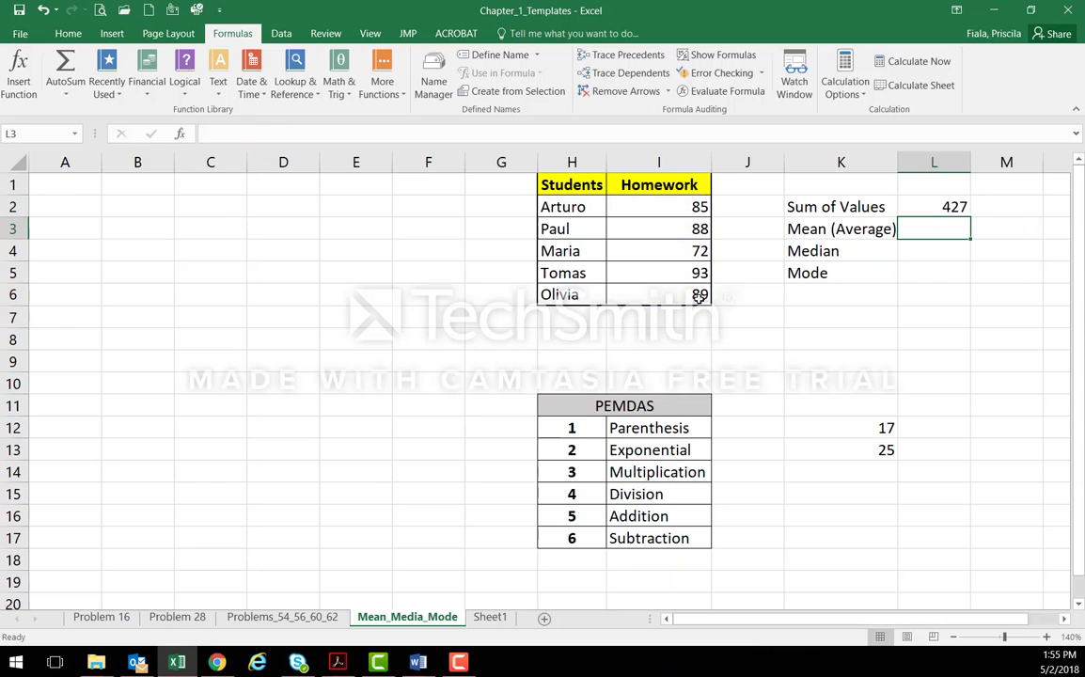
Review the formula in L2 and compare its result with the status bar sum for I2:I6
key(Up)
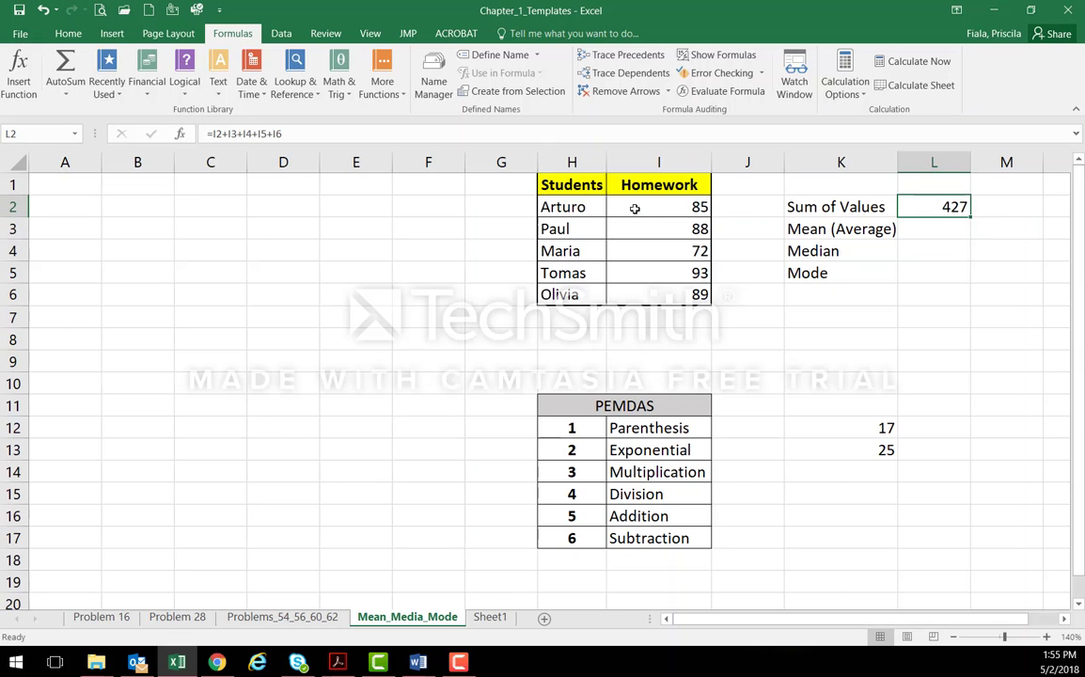
drag(635, 208, 666, 293)
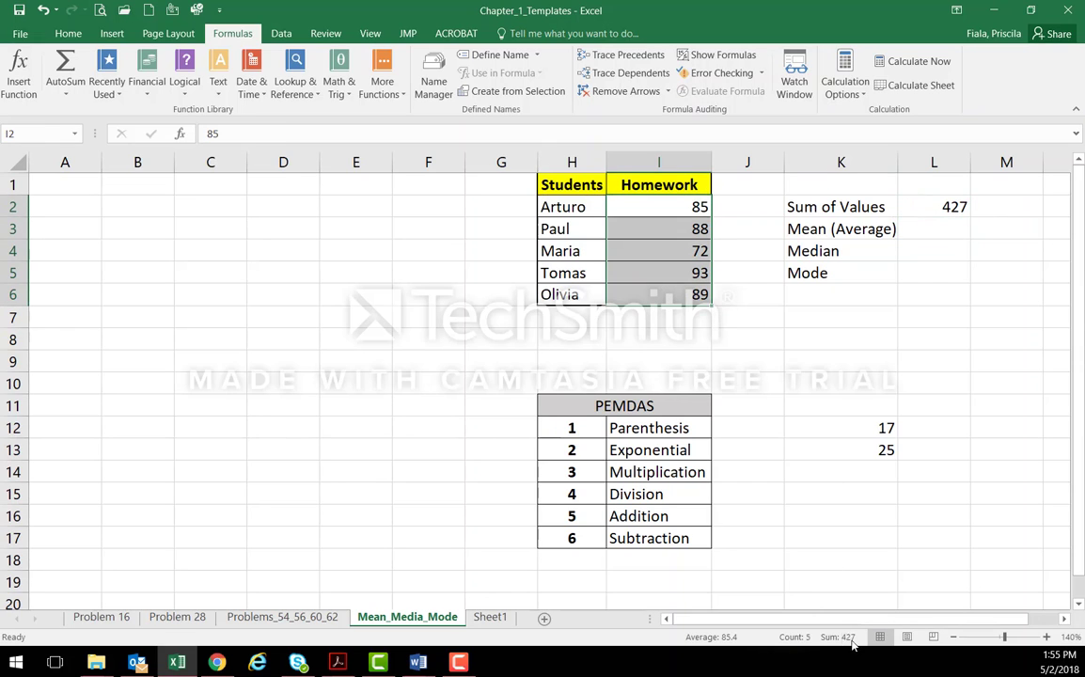
click(944, 232)
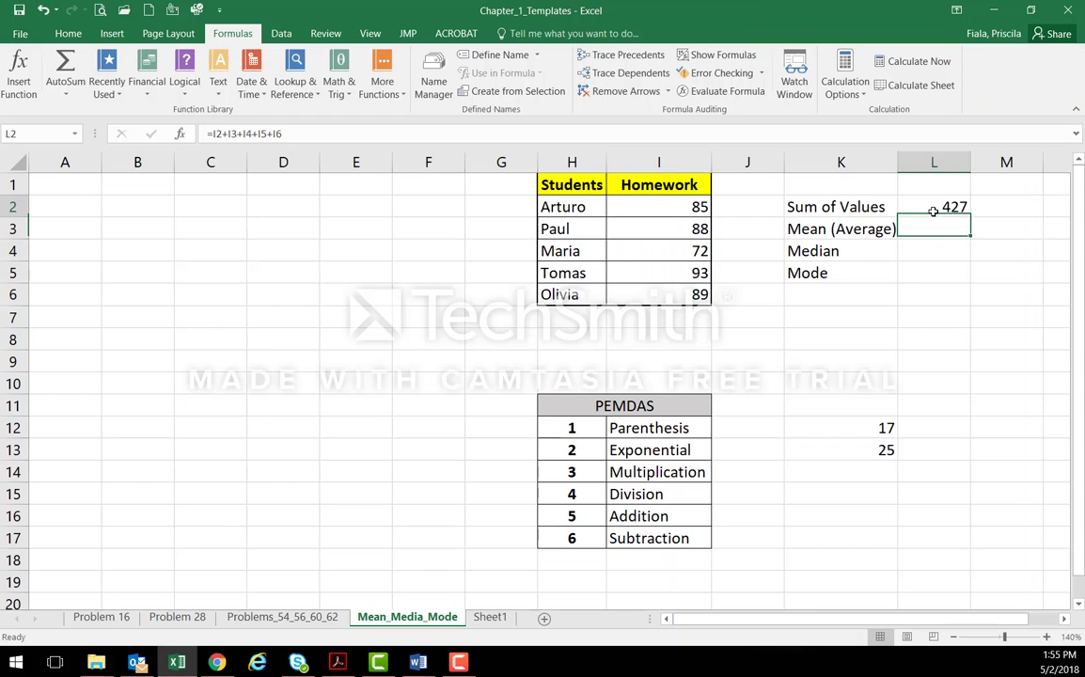
Replace the Sum of Values formula in L2 with the typed function =SUM(I2:I6)
click(933, 211)
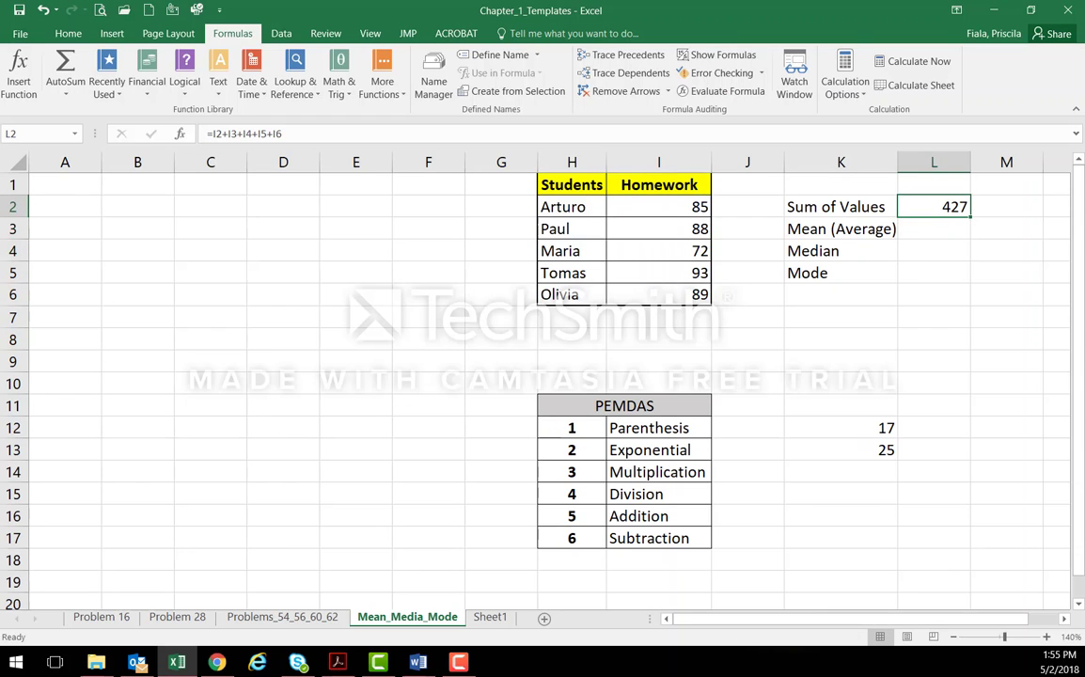
key(Delete)
text(=)
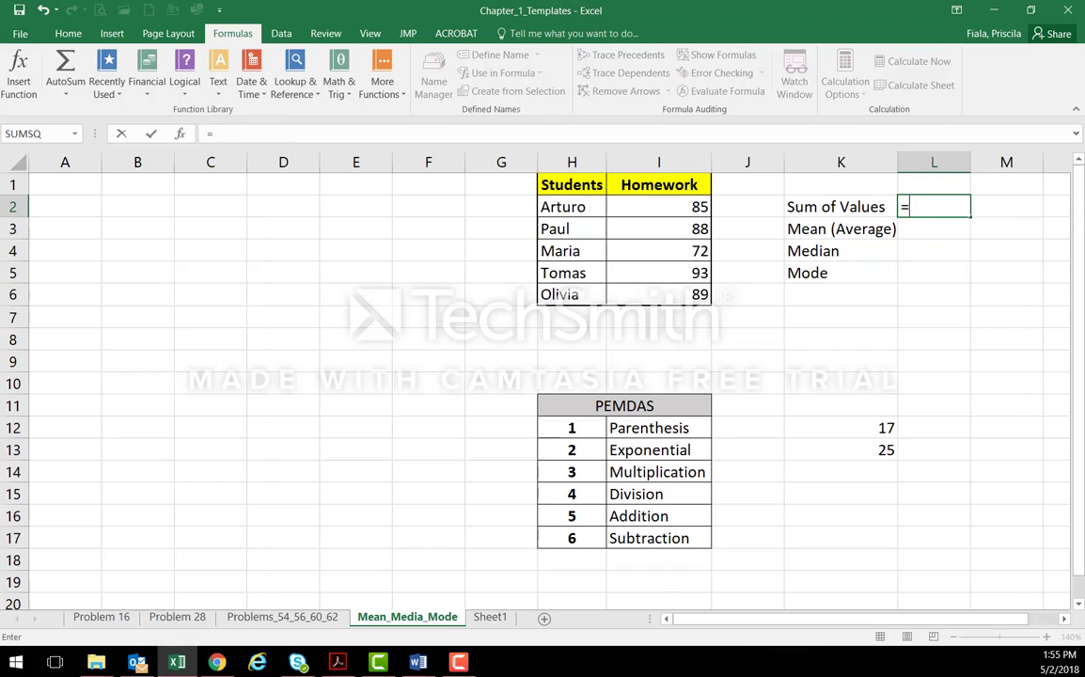
text(sum()
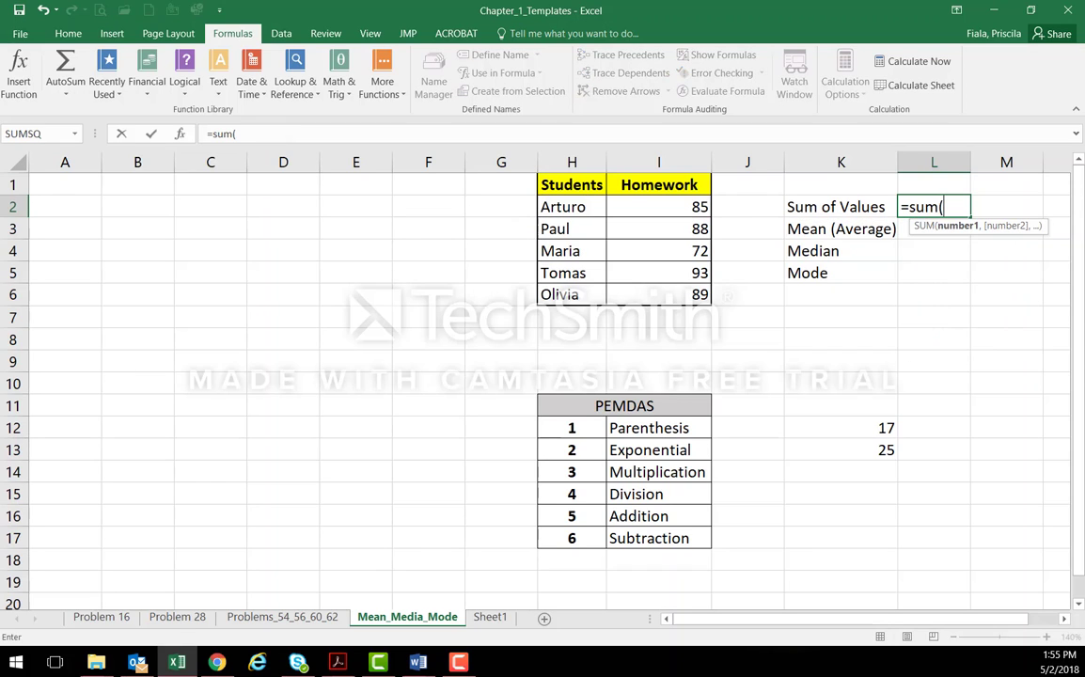
drag(676, 206, 686, 293)
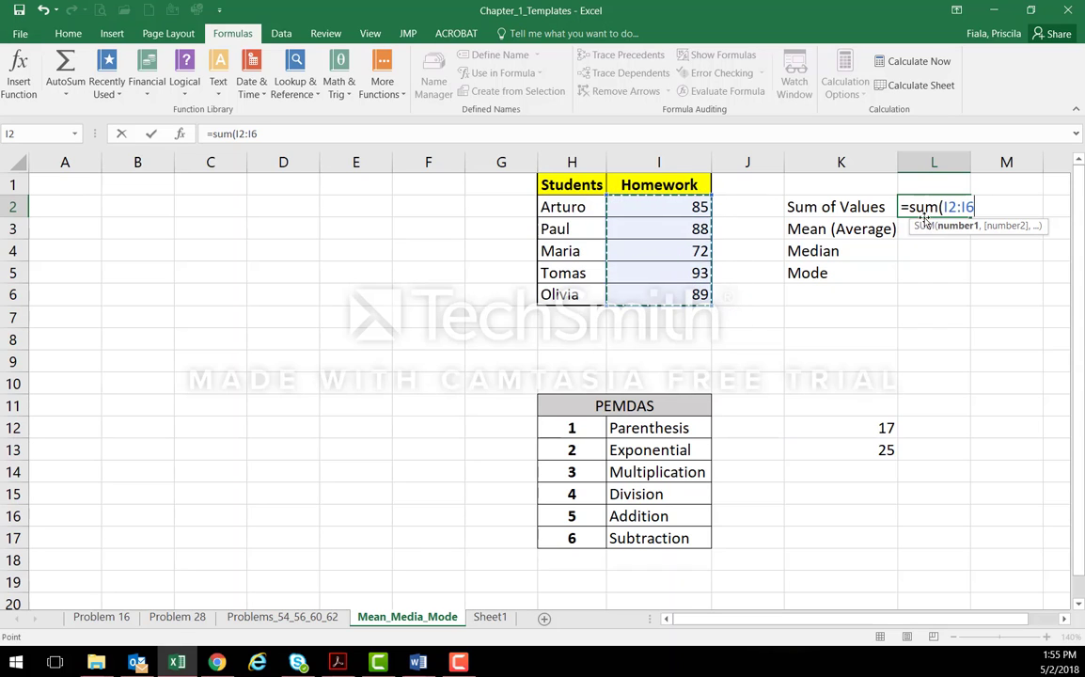
text())
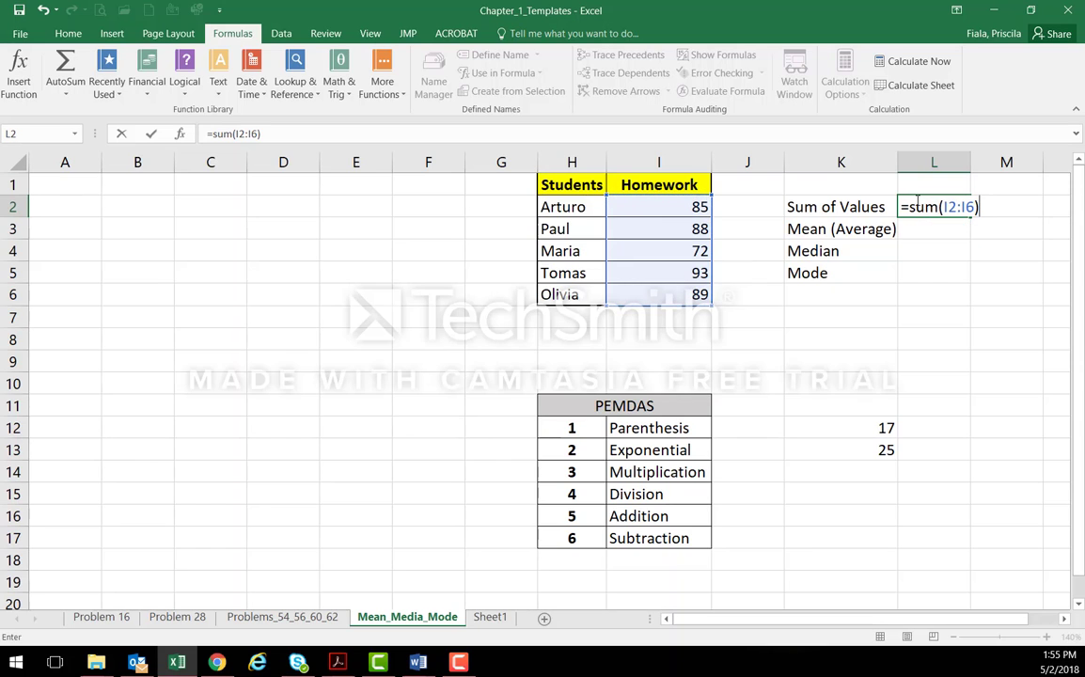
key(Return)
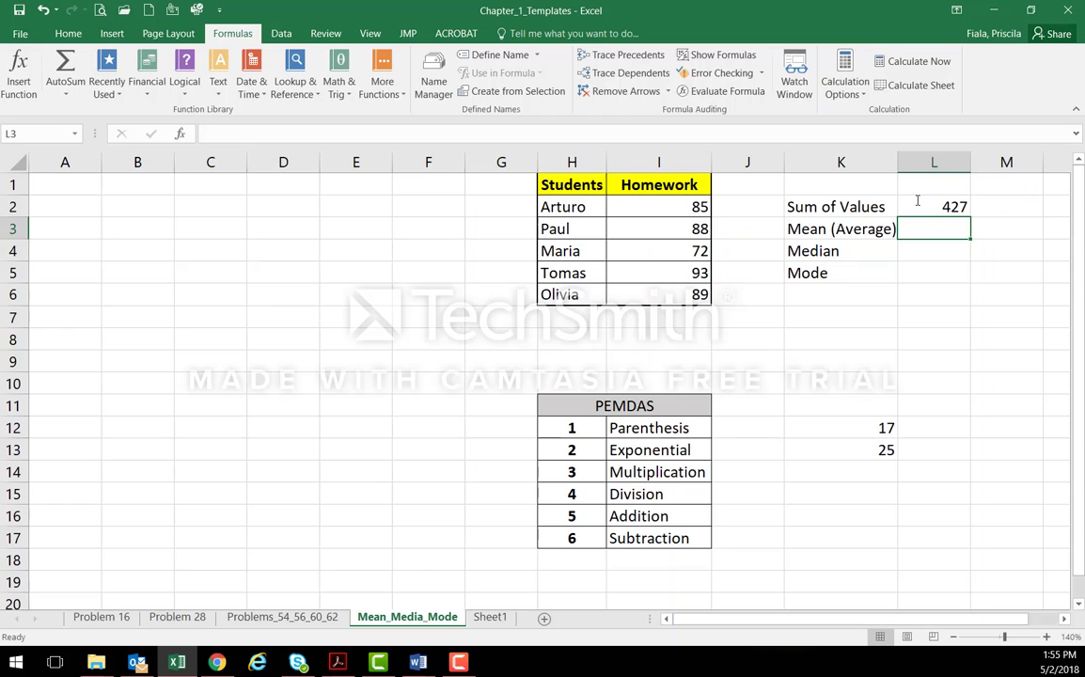
Recalculate the Sum of Values in L2 using AutoSum, correcting its range to the homework scores in I2:I6
click(74, 31)
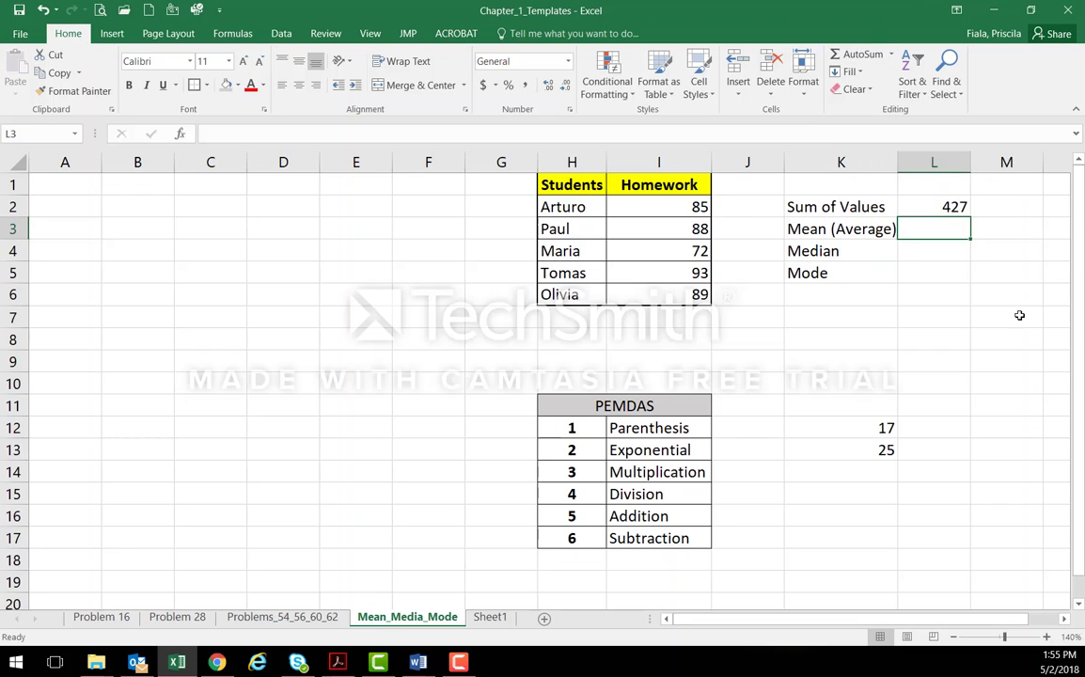
click(926, 204)
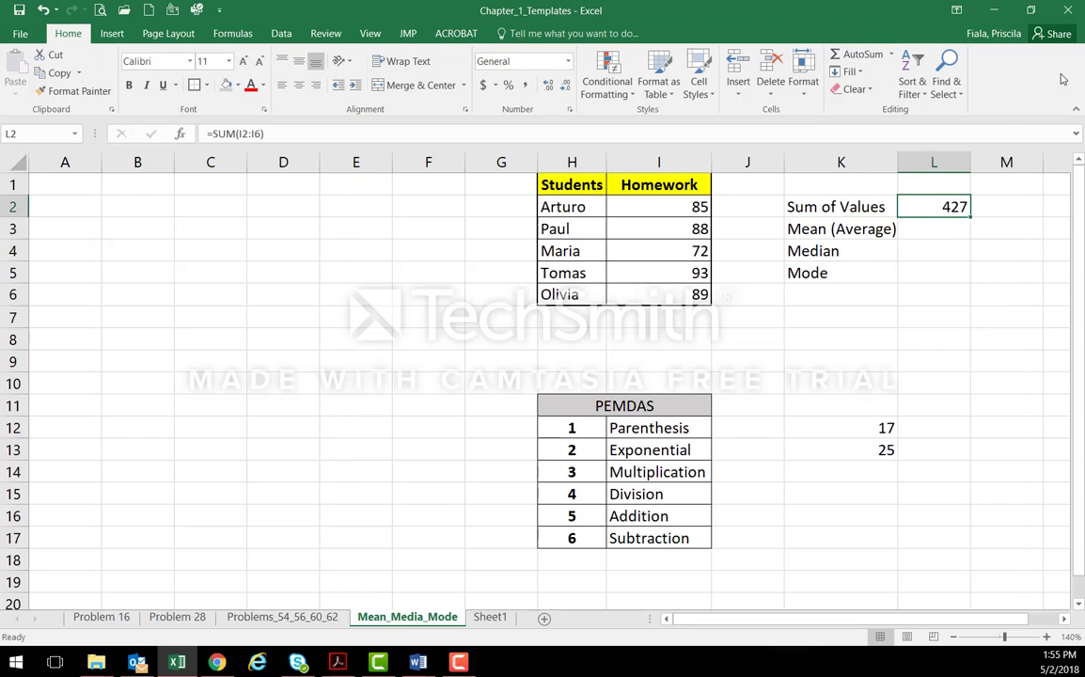
click(849, 53)
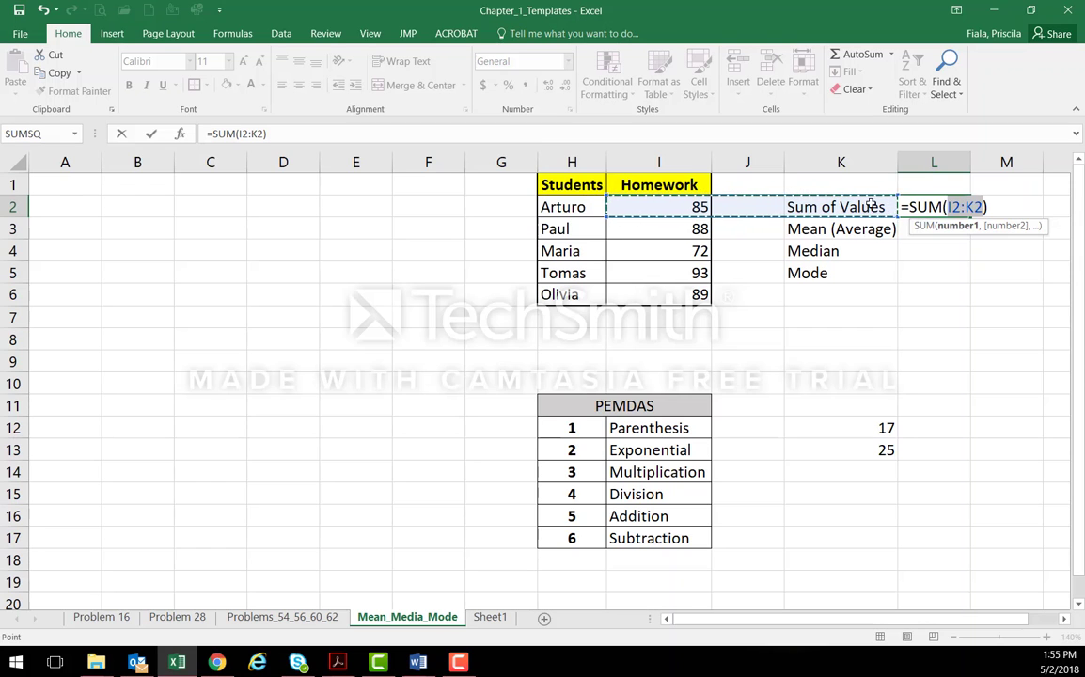
drag(675, 207, 681, 291)
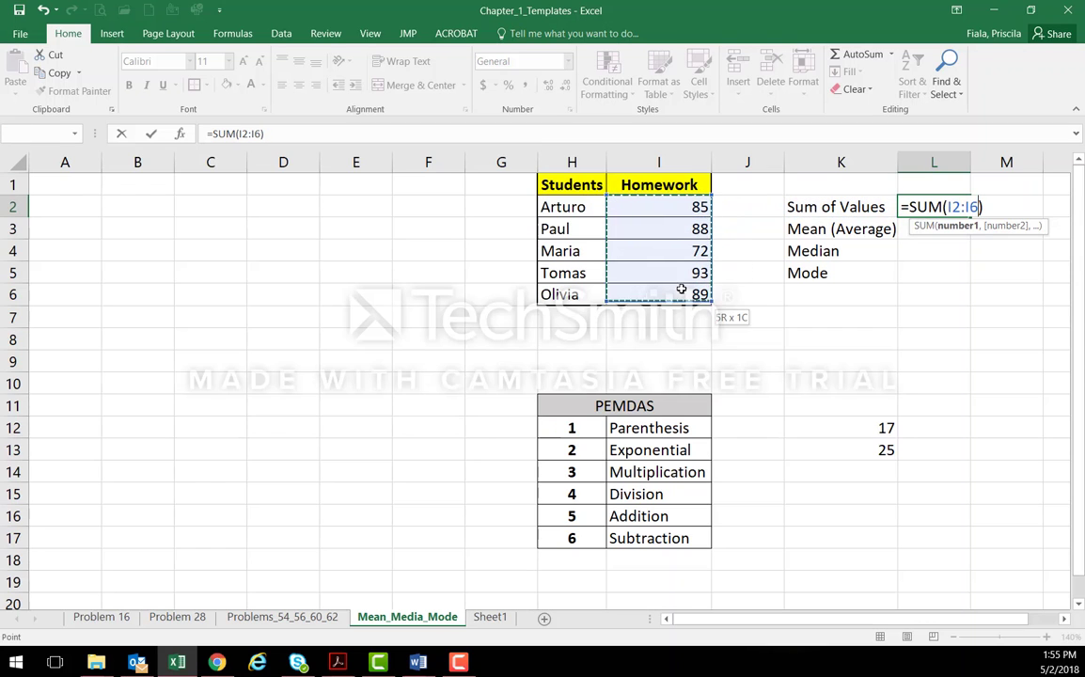
key(Return)
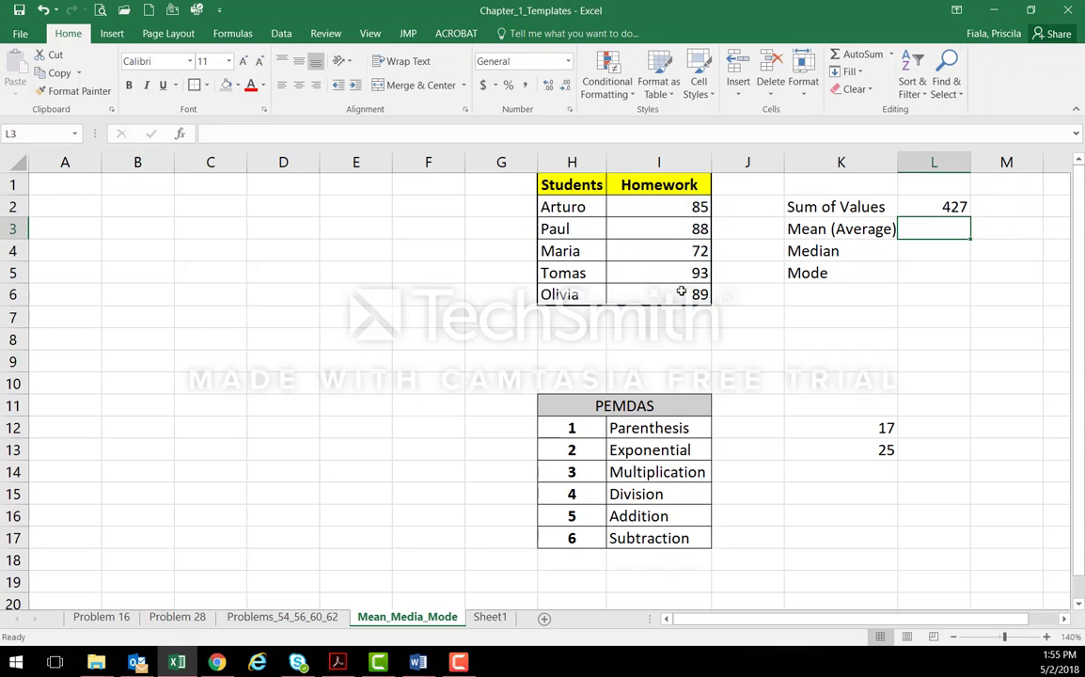
key(Up)
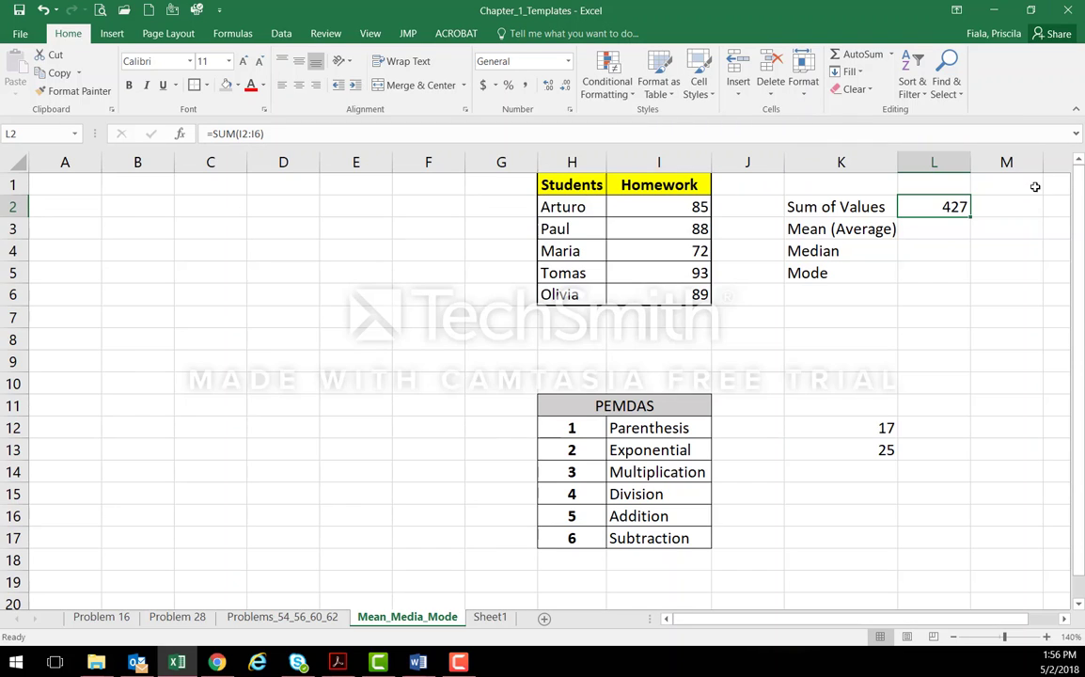
Calculate the mean of the homework scores in L3 with the formula =AVERAGE(I2:I6)
click(920, 226)
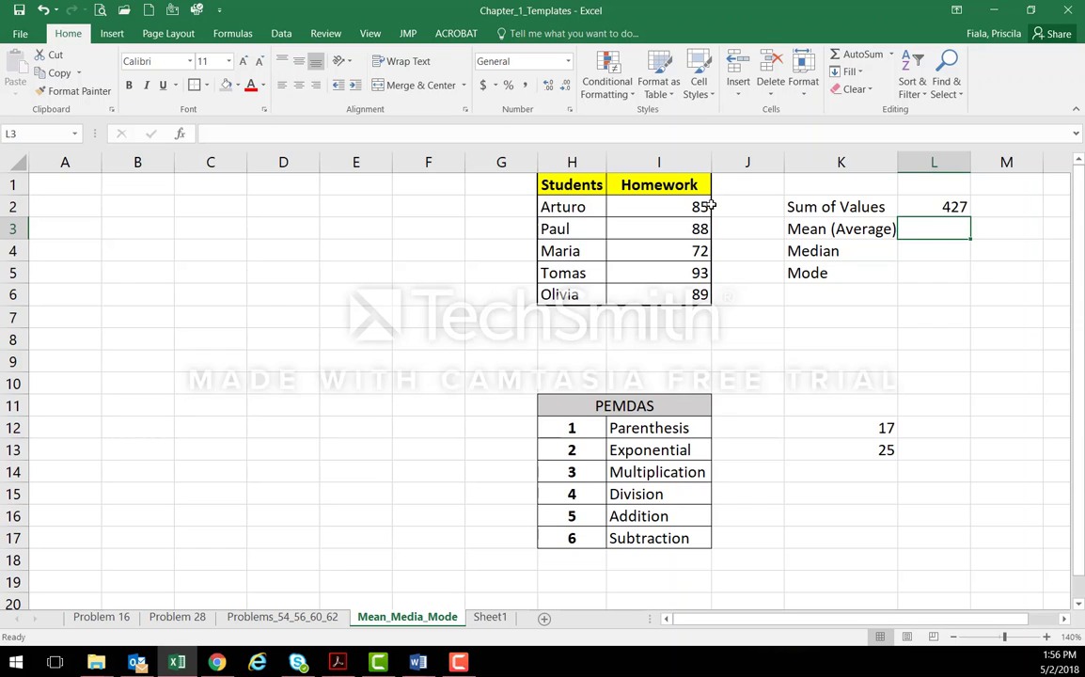
drag(628, 207, 652, 290)
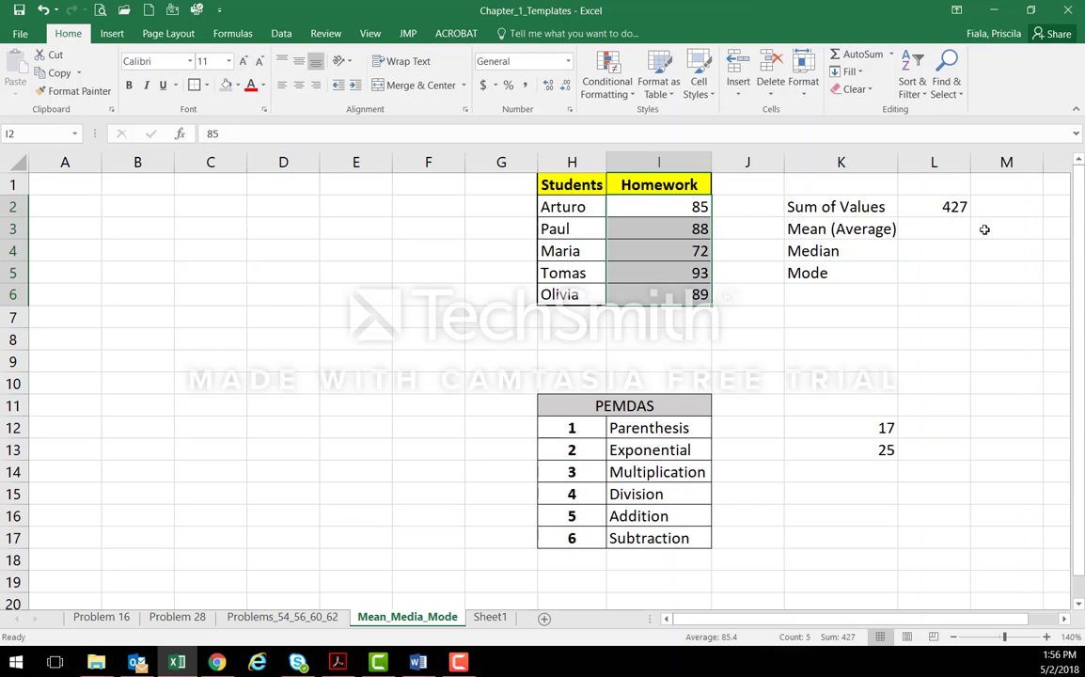
click(946, 230)
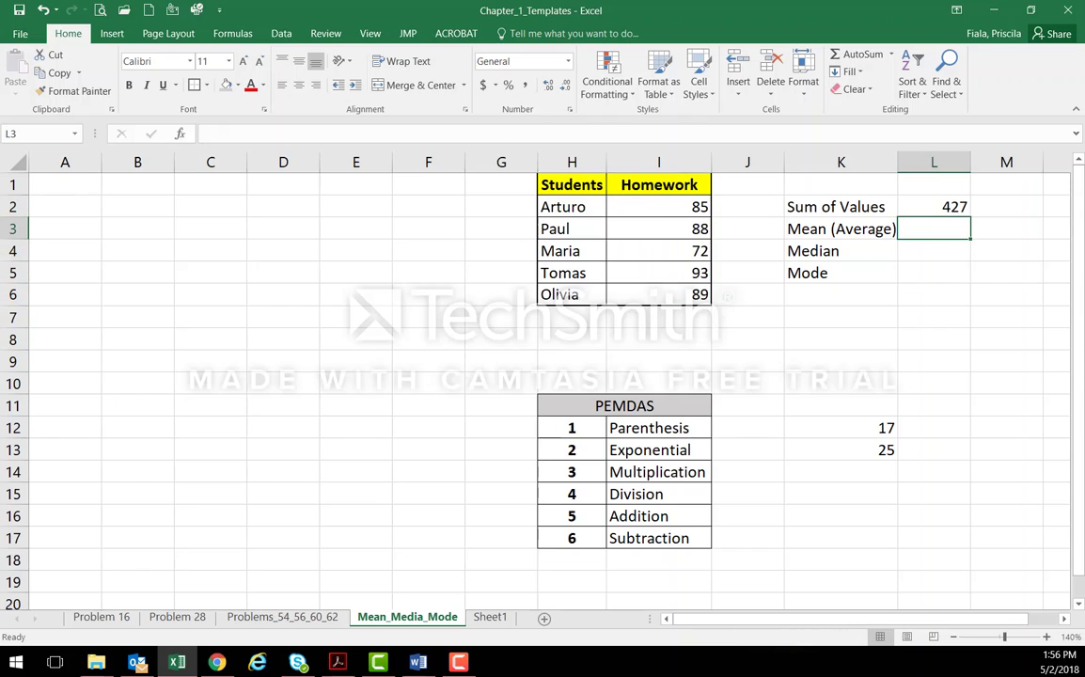
text(=a)
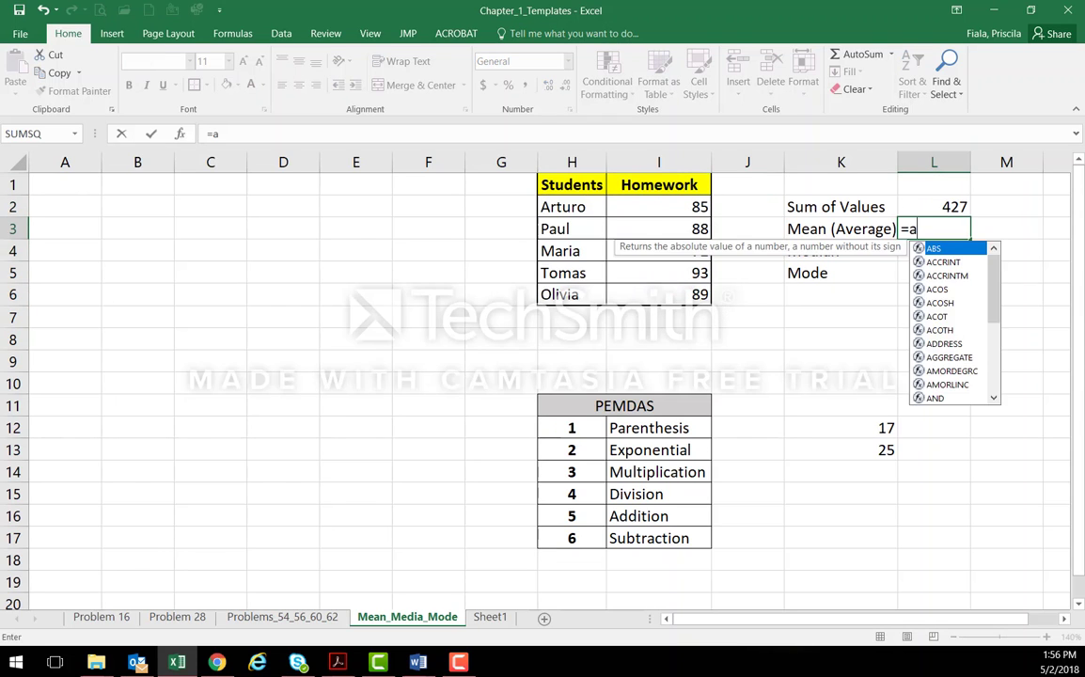
text(ver)
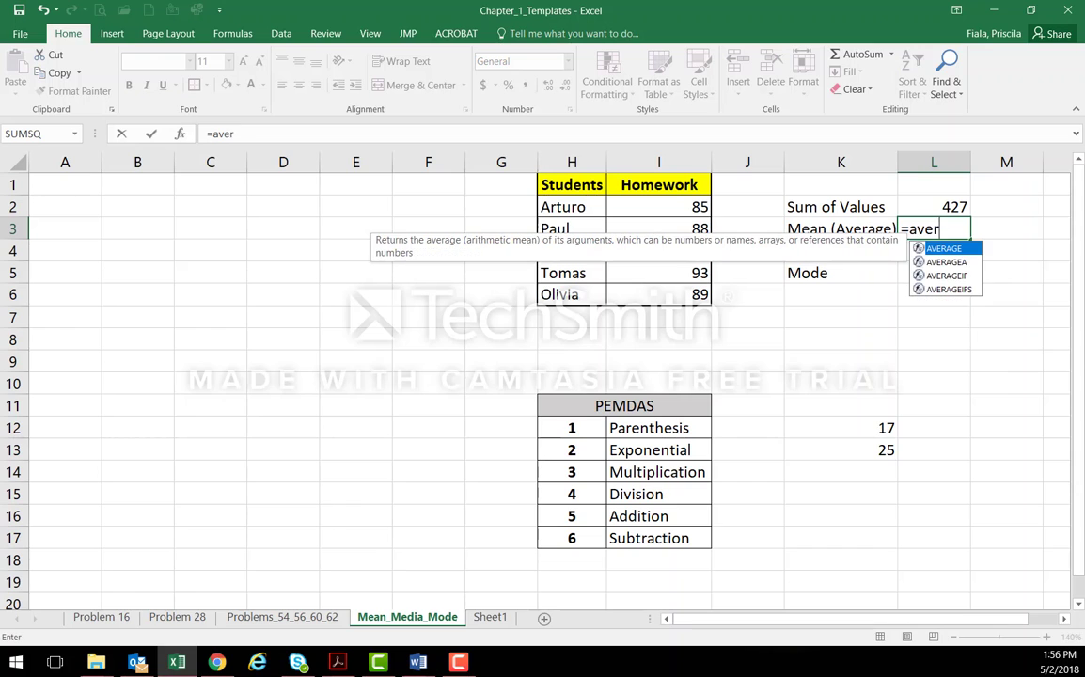
text(age()
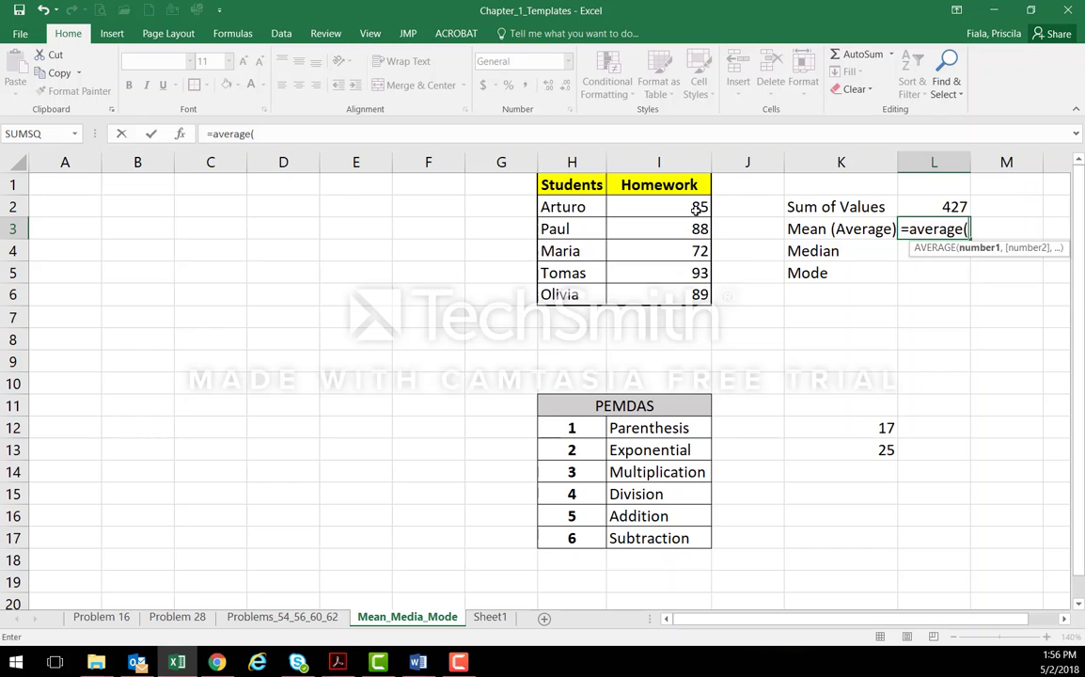
drag(630, 202, 703, 294)
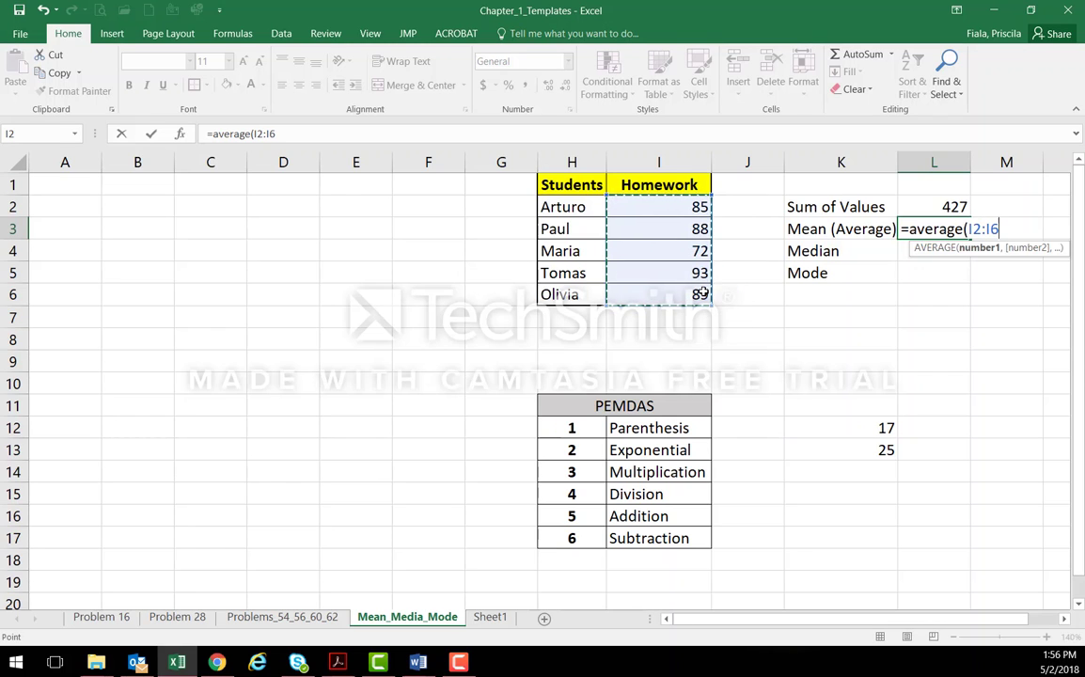
key(Return)
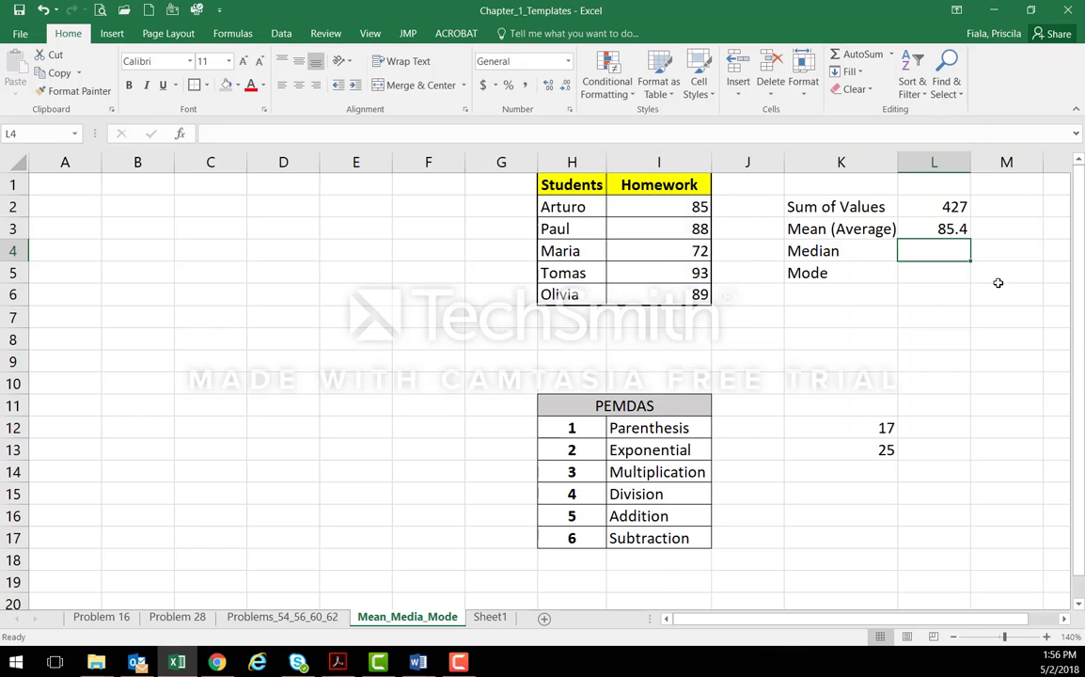
Format the mean in L3 to display no decimal places and compare it with the individual homework scores
key(Up)
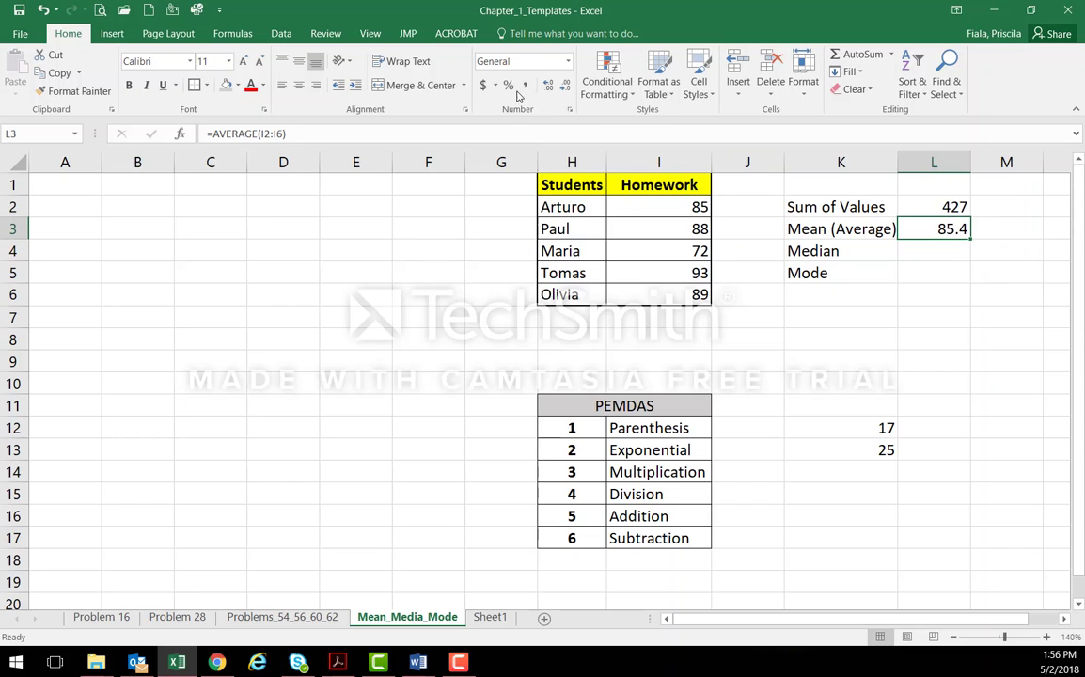
click(562, 88)
click(651, 247)
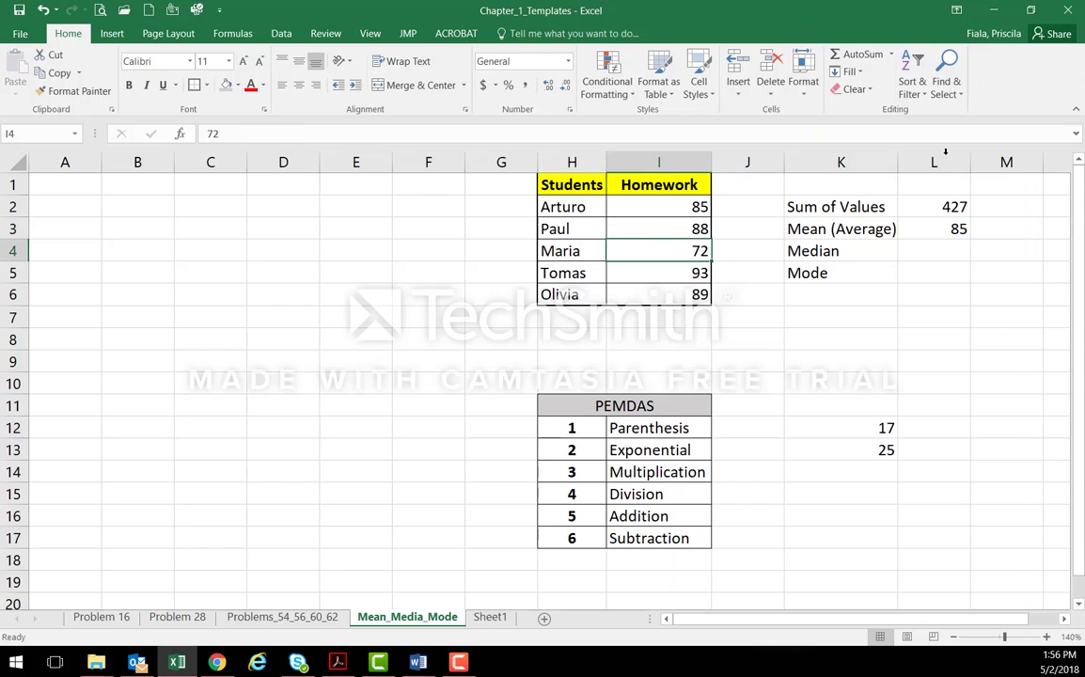
click(682, 272)
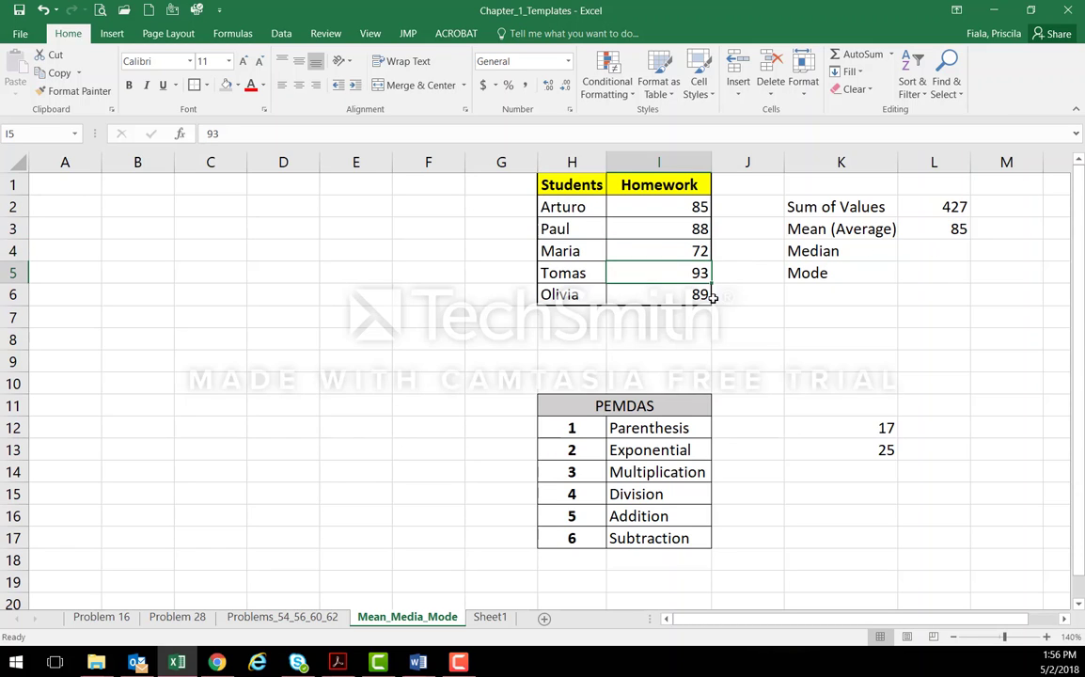
click(935, 230)
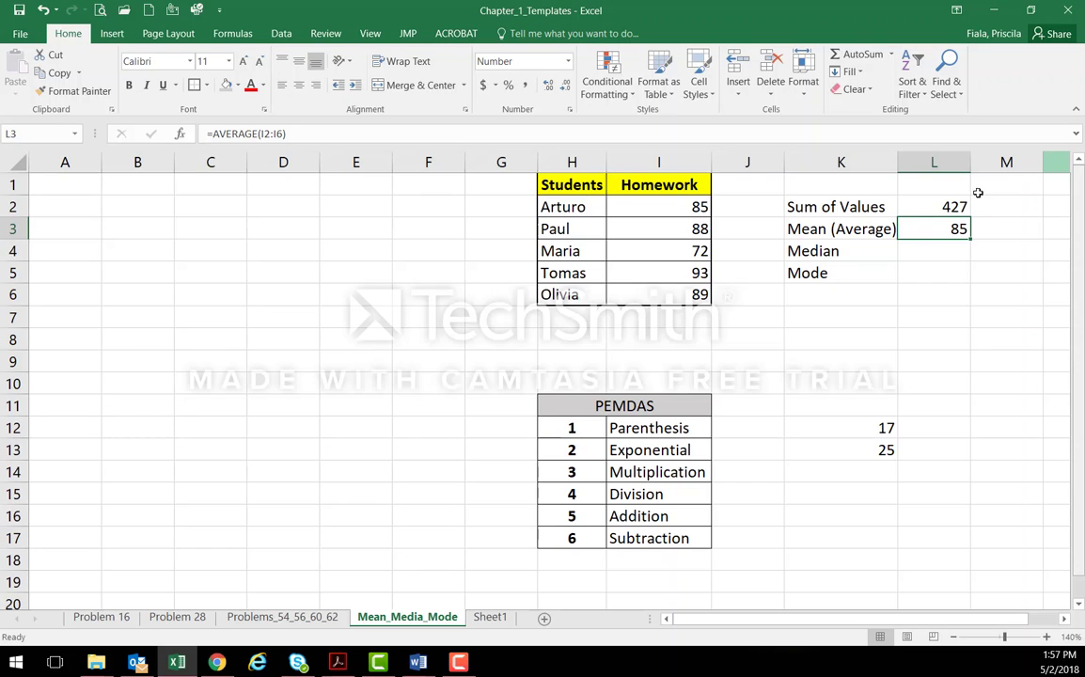
click(930, 248)
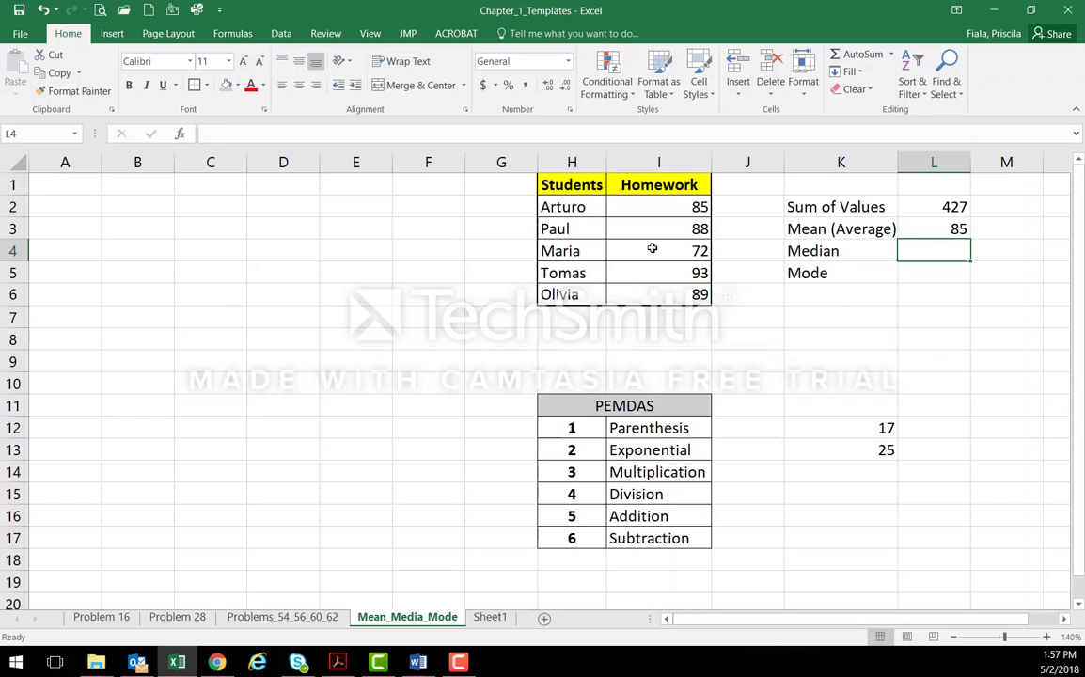
Highlight the third student's name and homework score in H4:I4 with a yellow fill
drag(652, 249, 577, 251)
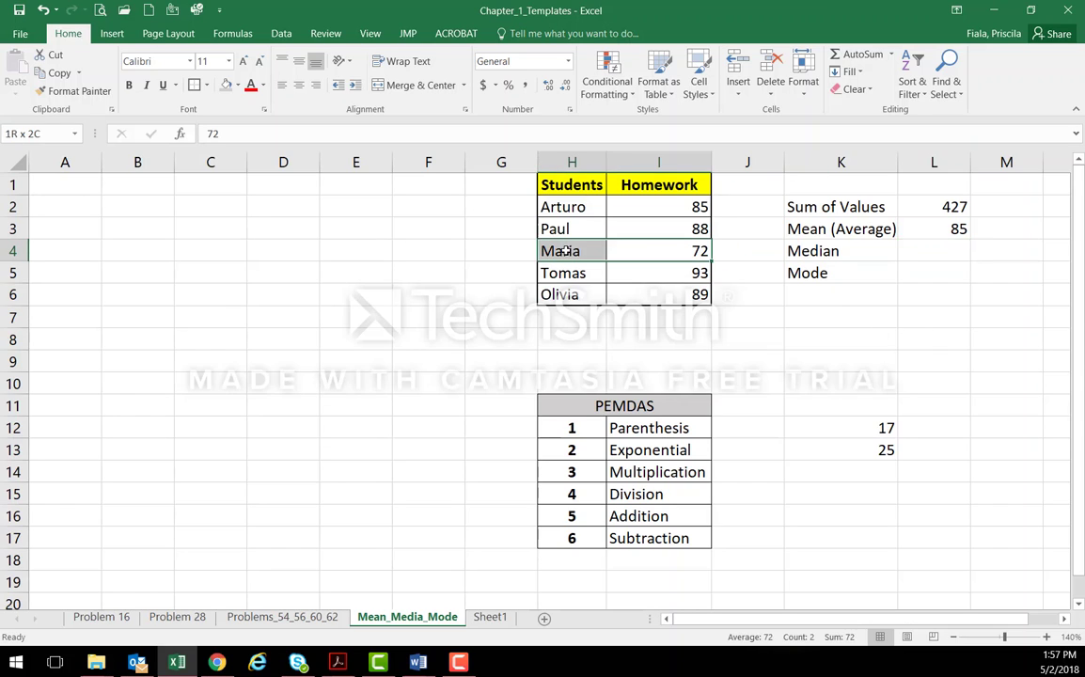
click(238, 91)
click(235, 194)
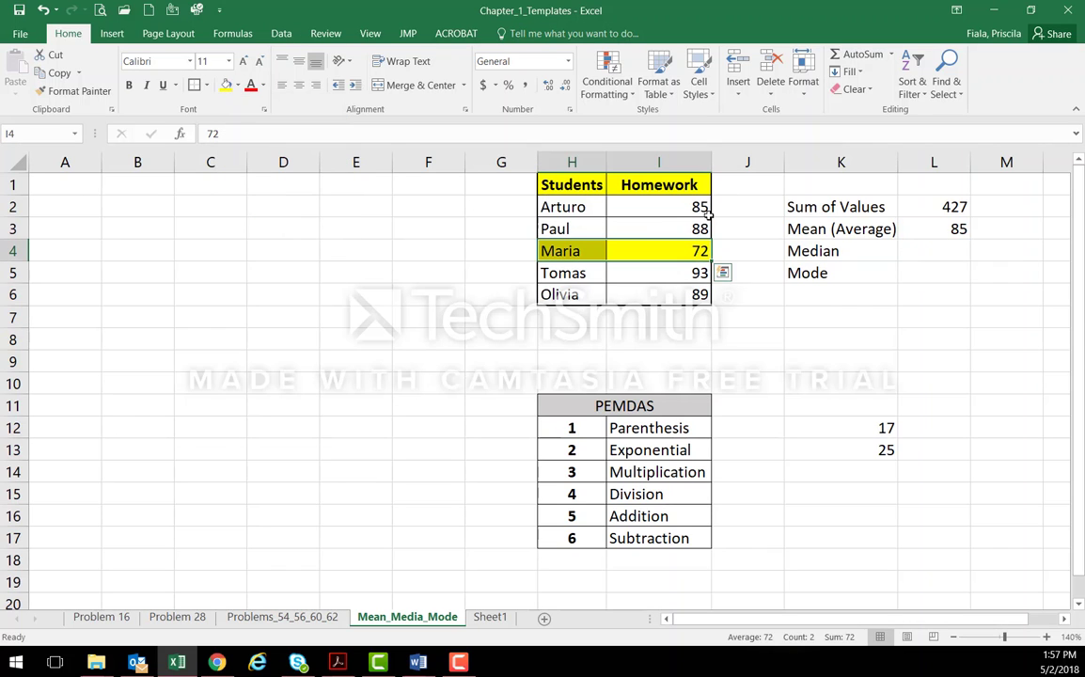
click(484, 254)
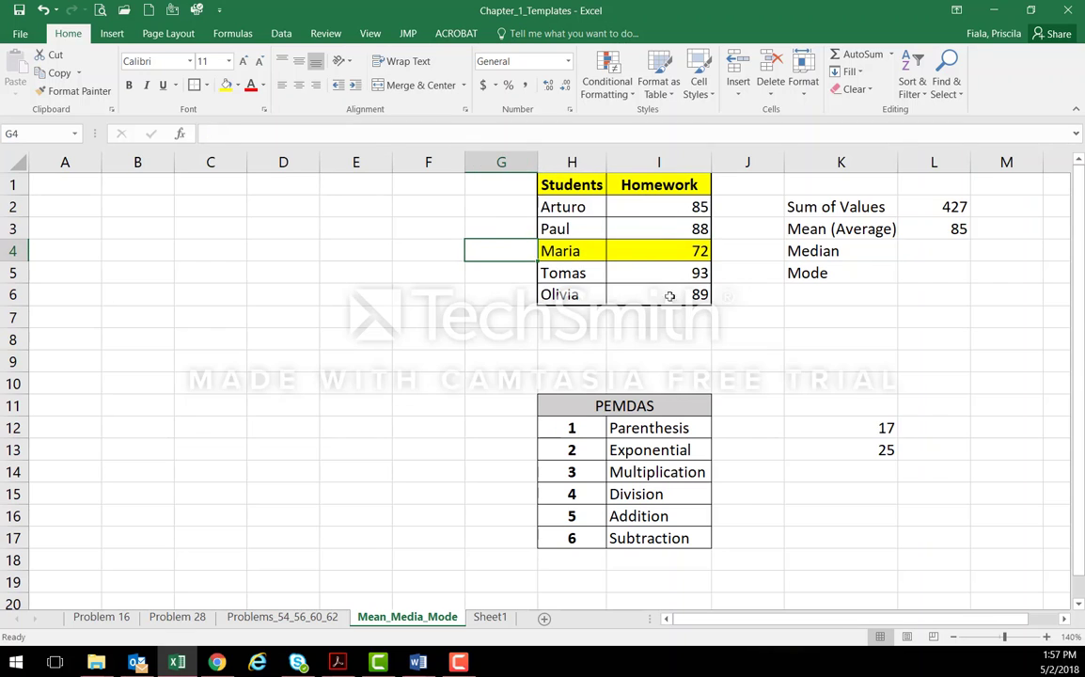
click(833, 336)
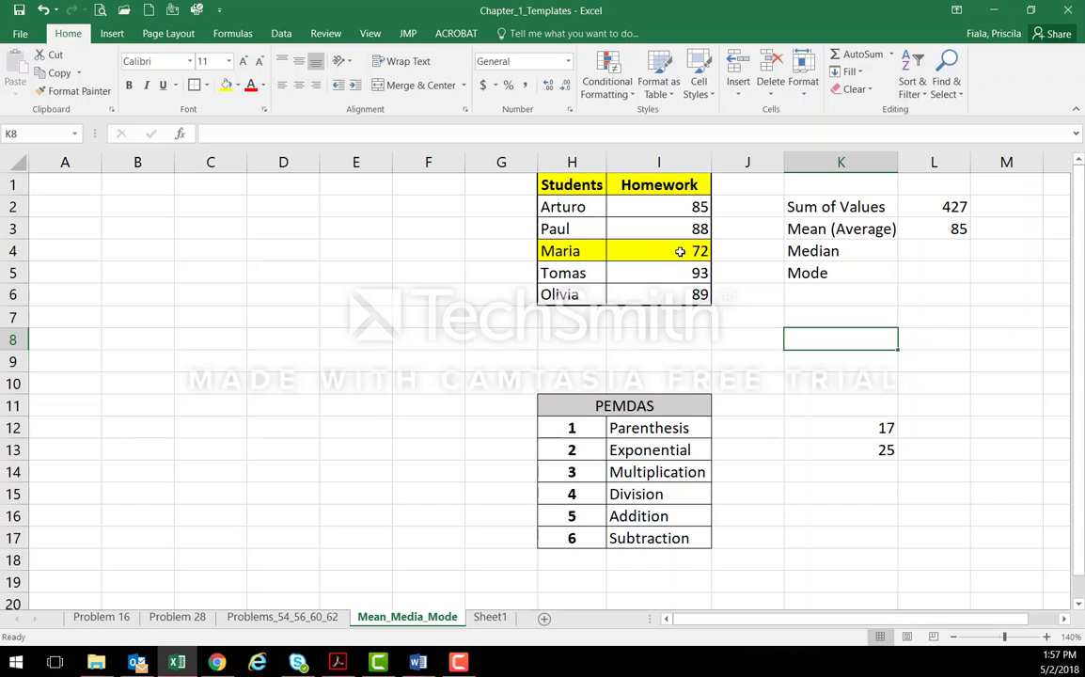
click(680, 251)
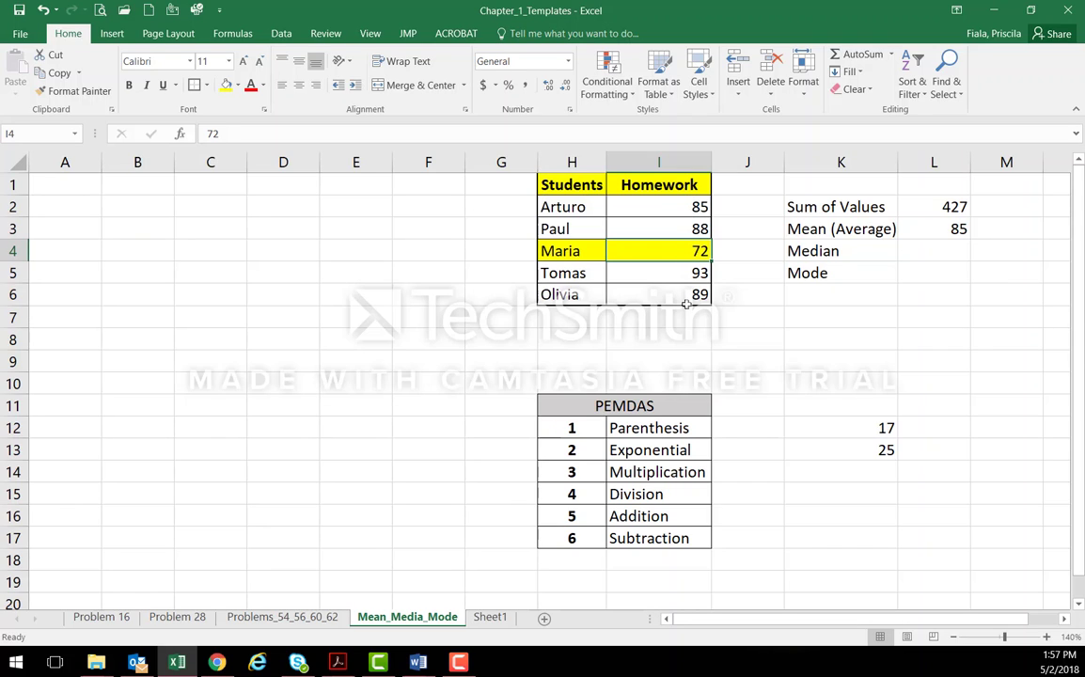
drag(688, 213, 698, 291)
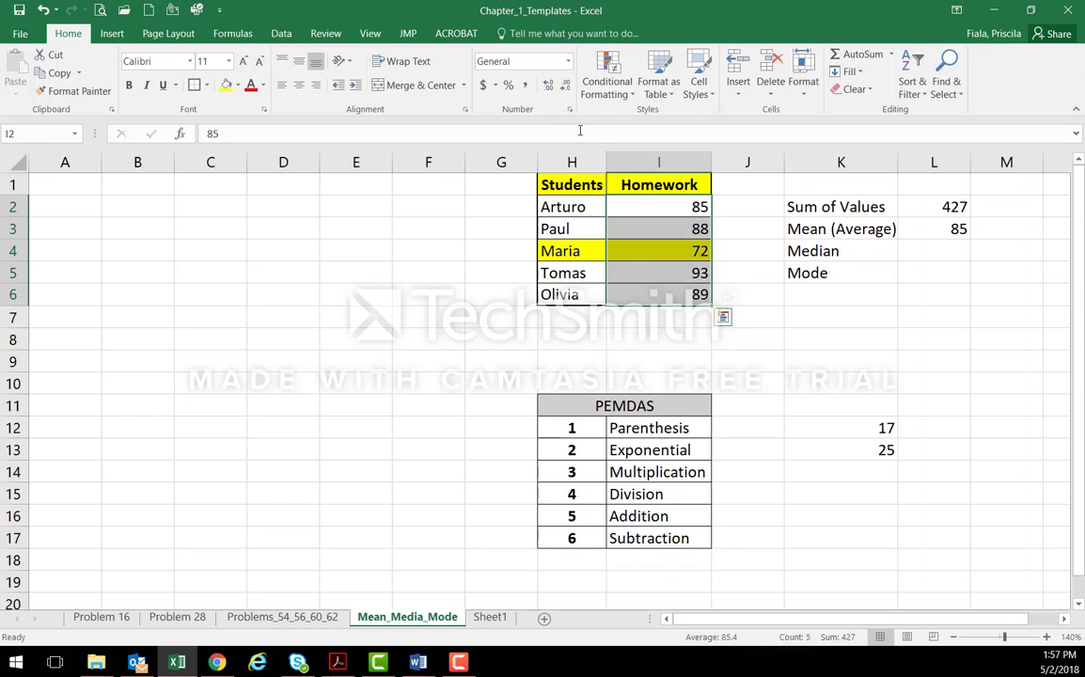
click(290, 34)
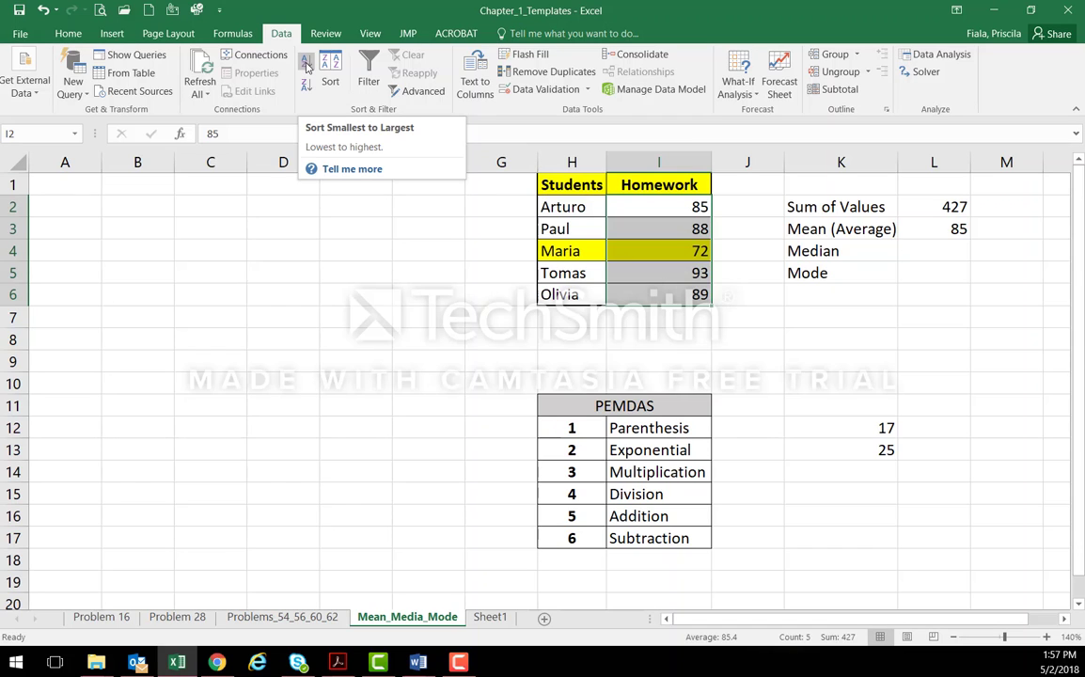
click(307, 66)
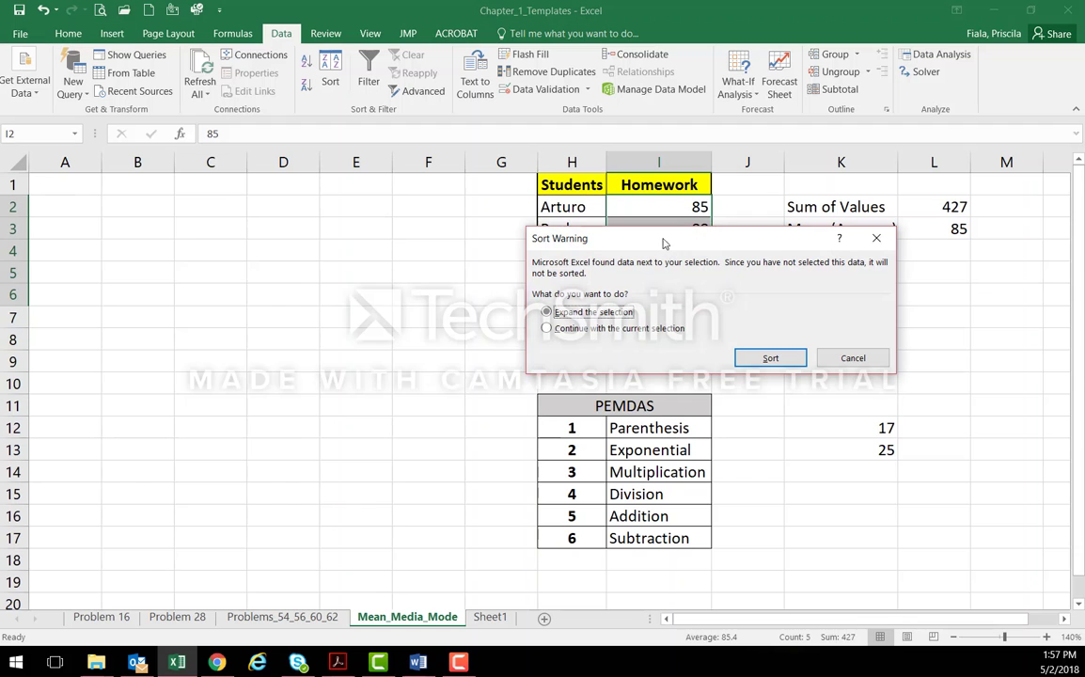
drag(664, 243, 347, 237)
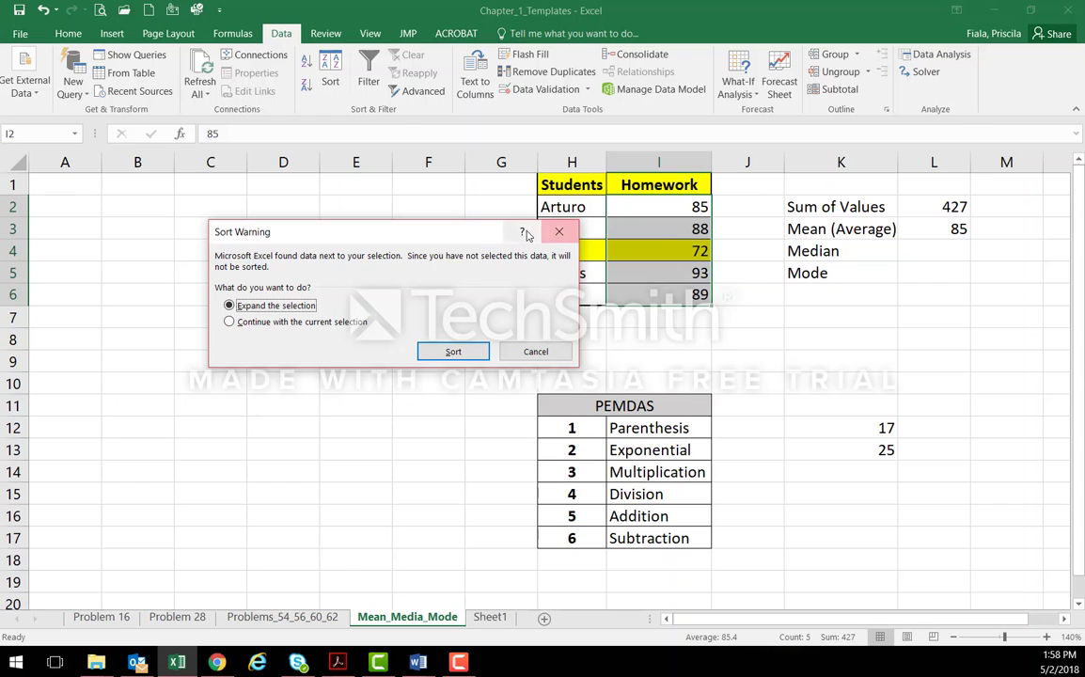
drag(526, 232, 442, 225)
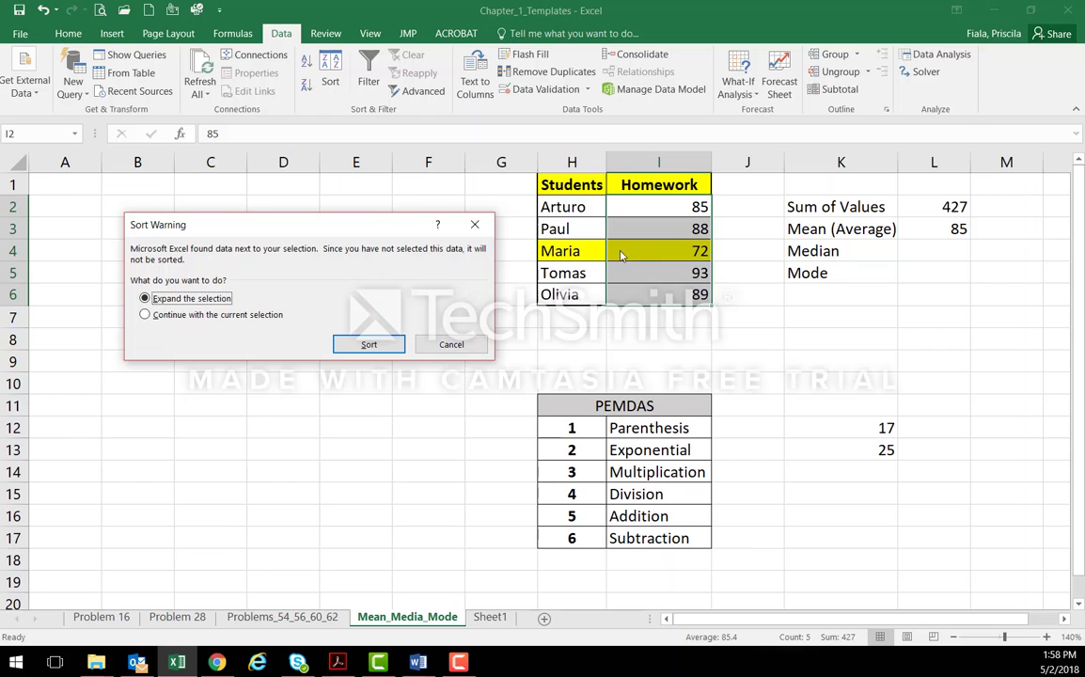
click(452, 344)
Copy the Students and Homework table from H1:I6 to the empty area starting at C1
drag(569, 186, 667, 289)
key(ctrl+c)
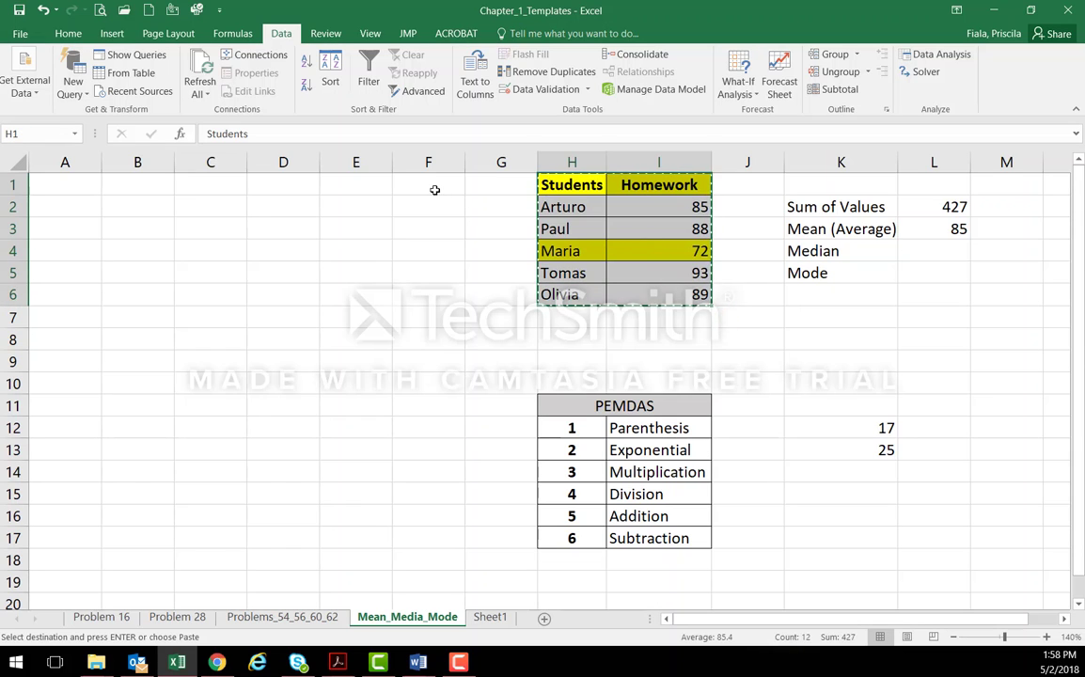
click(218, 185)
key(ctrl+v)
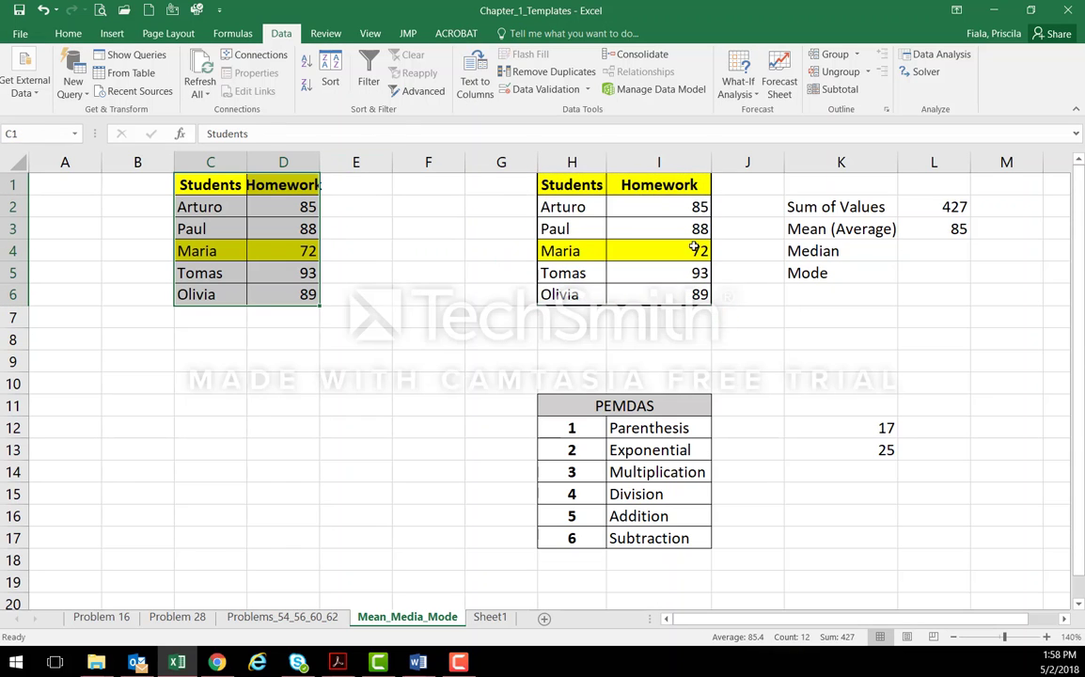
Sort the homework scores in I2:I6 from smallest to largest, expanding the selection so the student names move with them
click(670, 231)
drag(634, 207, 686, 290)
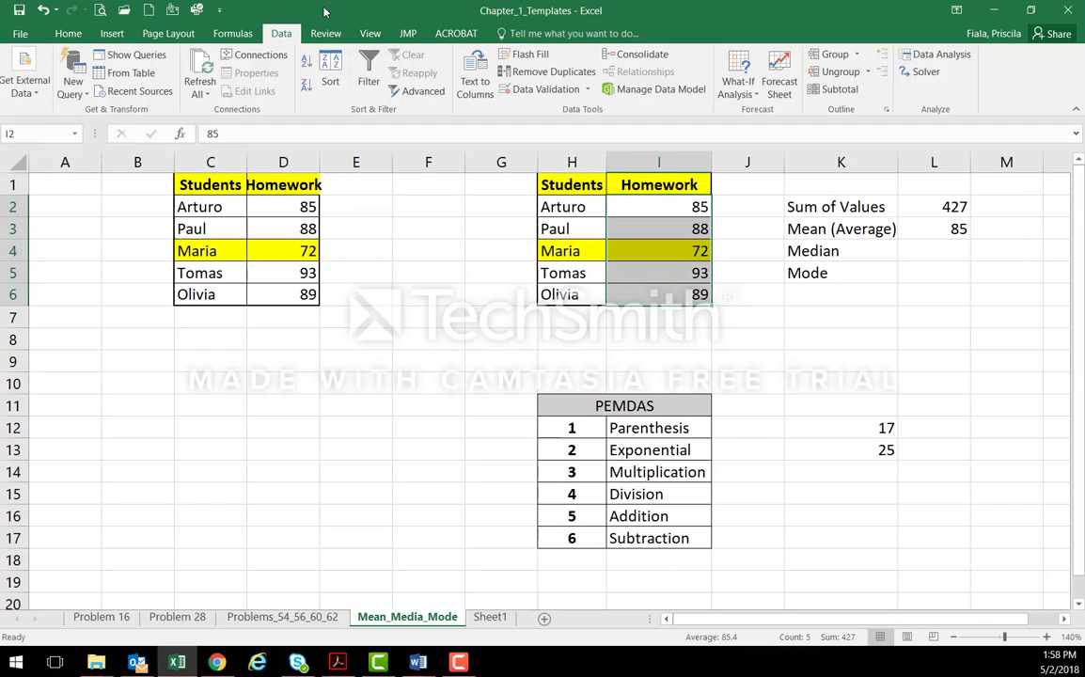
click(307, 60)
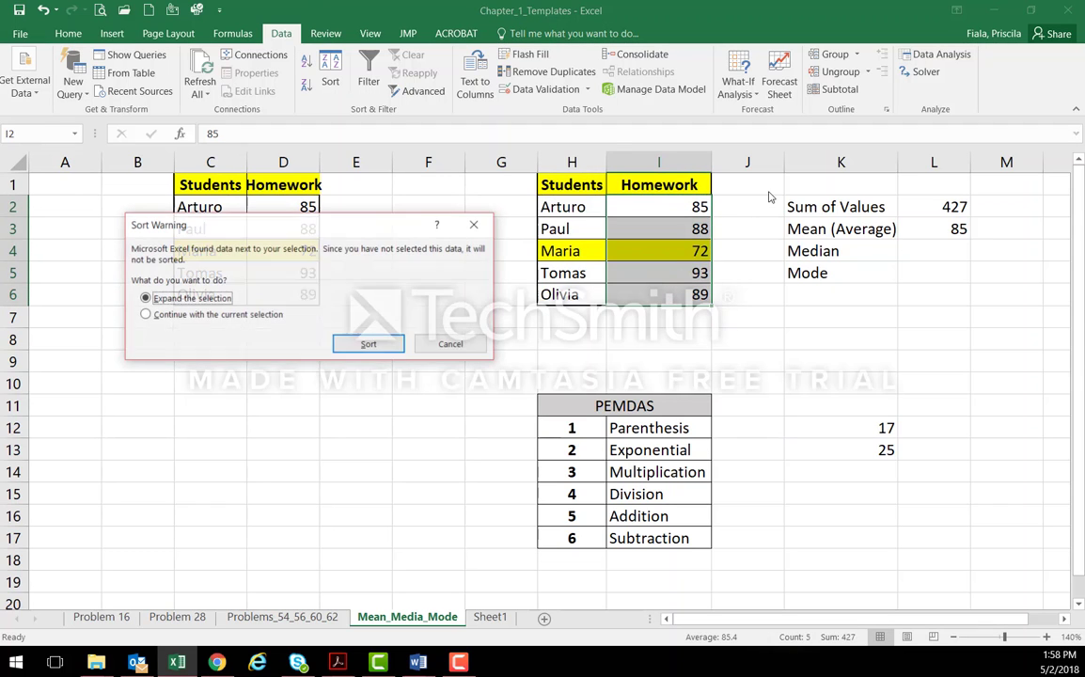
click(370, 344)
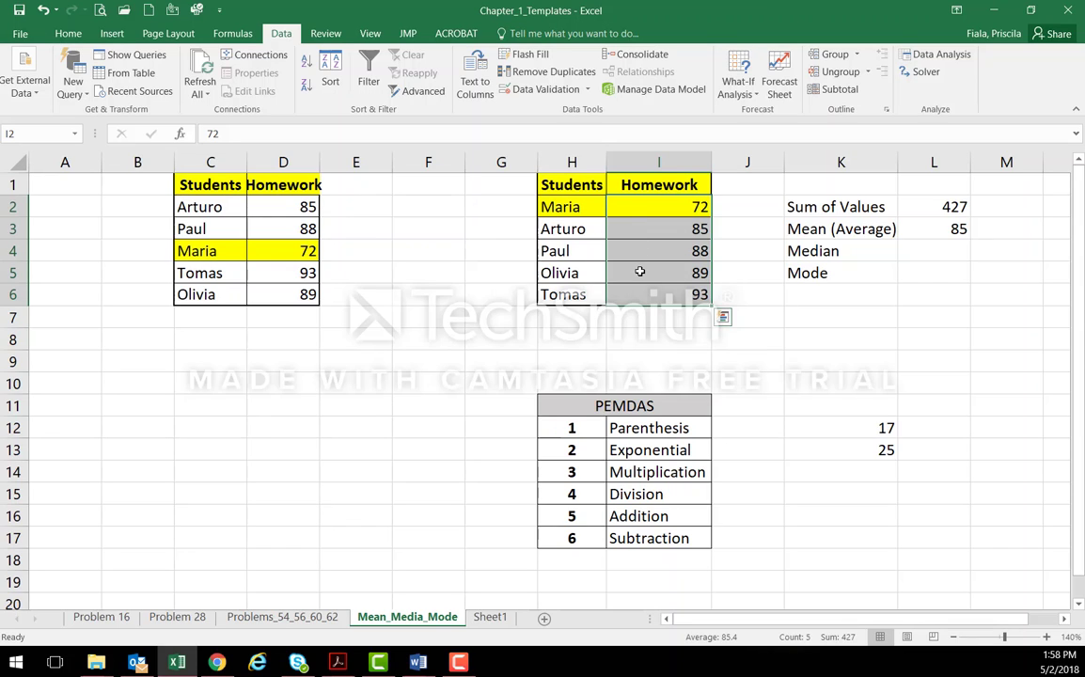
click(523, 275)
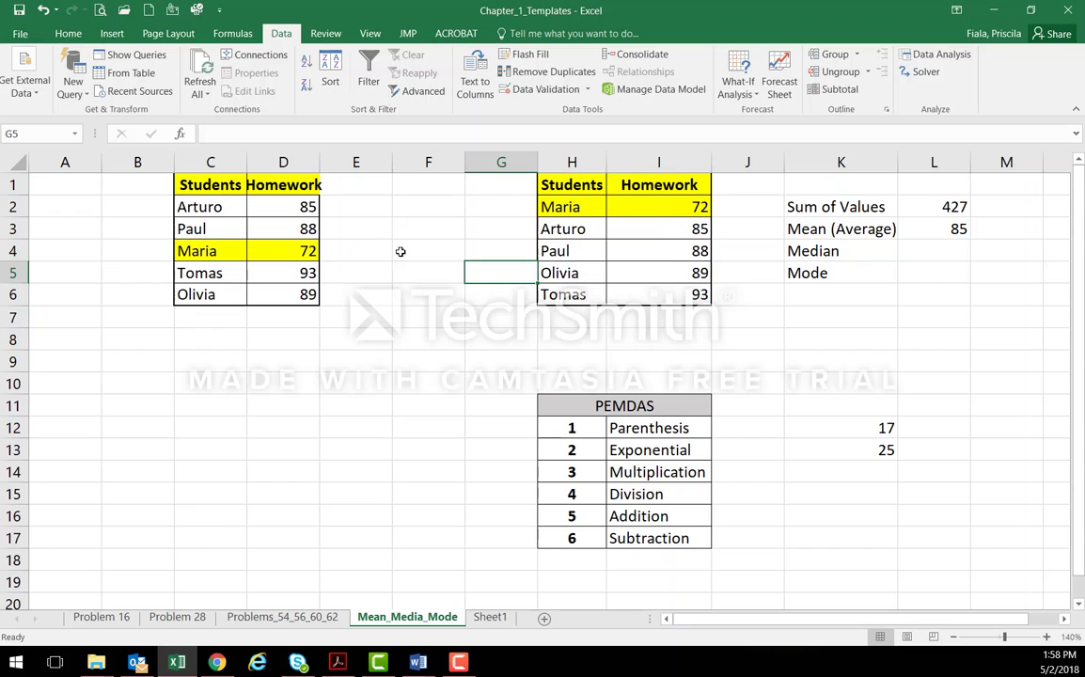
Remove the yellow fill from the lowest-scoring student's row in H2:I2
drag(645, 210, 584, 209)
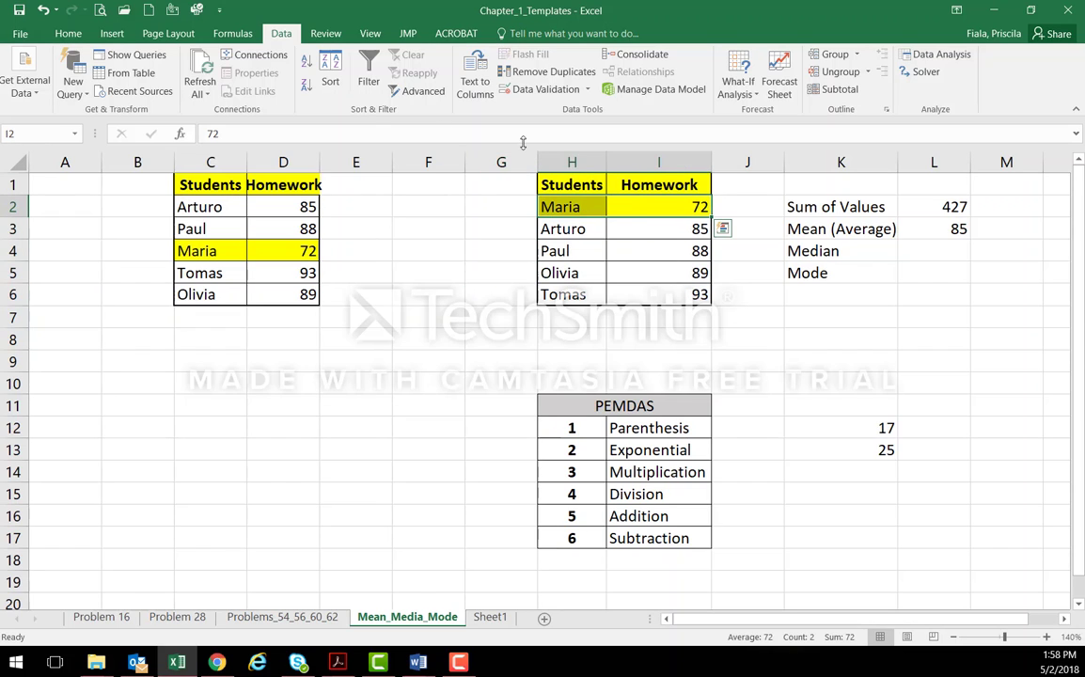
click(68, 33)
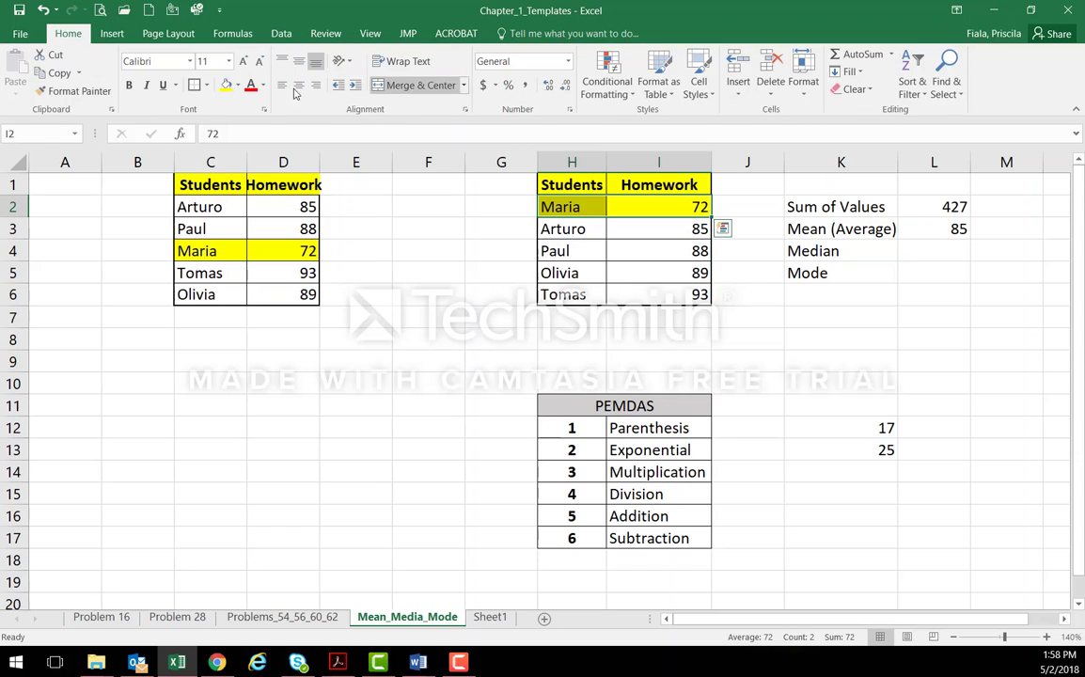
click(239, 86)
click(235, 222)
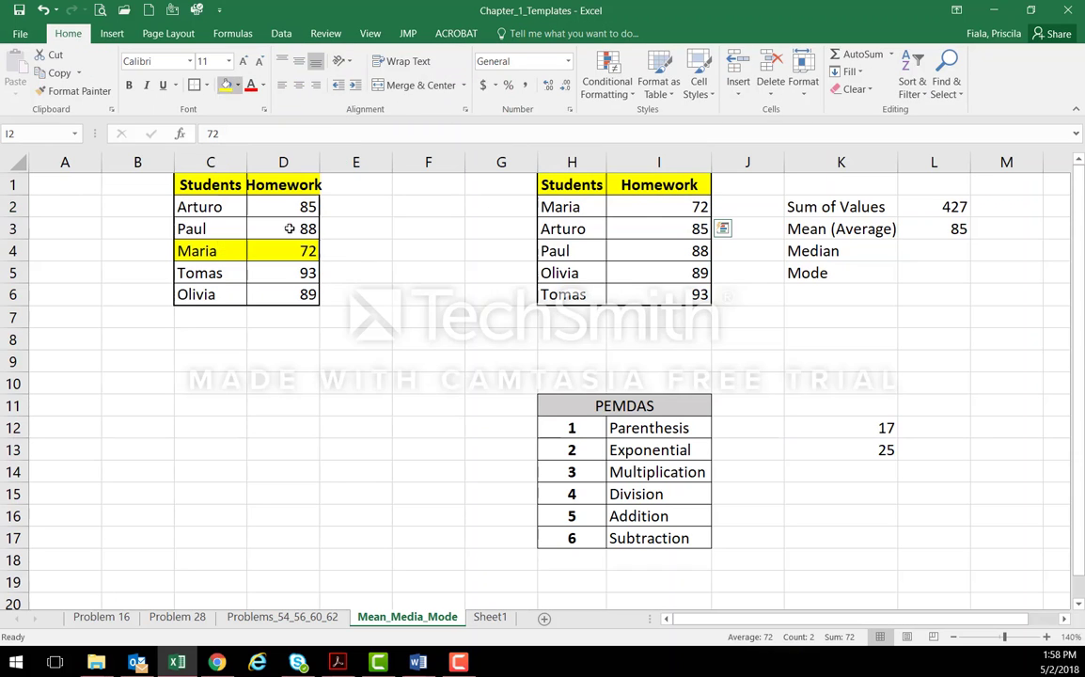
Highlight the middle row of the sorted scores, H4:I4, with a yellow fill
click(657, 249)
drag(584, 250, 649, 251)
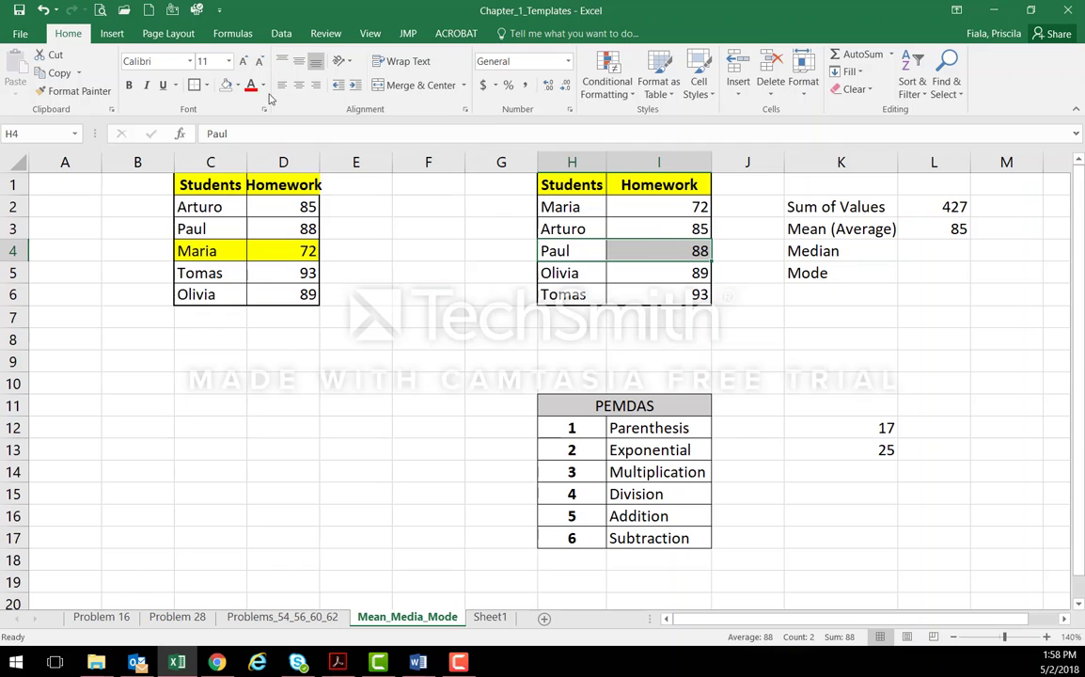
click(239, 86)
click(267, 206)
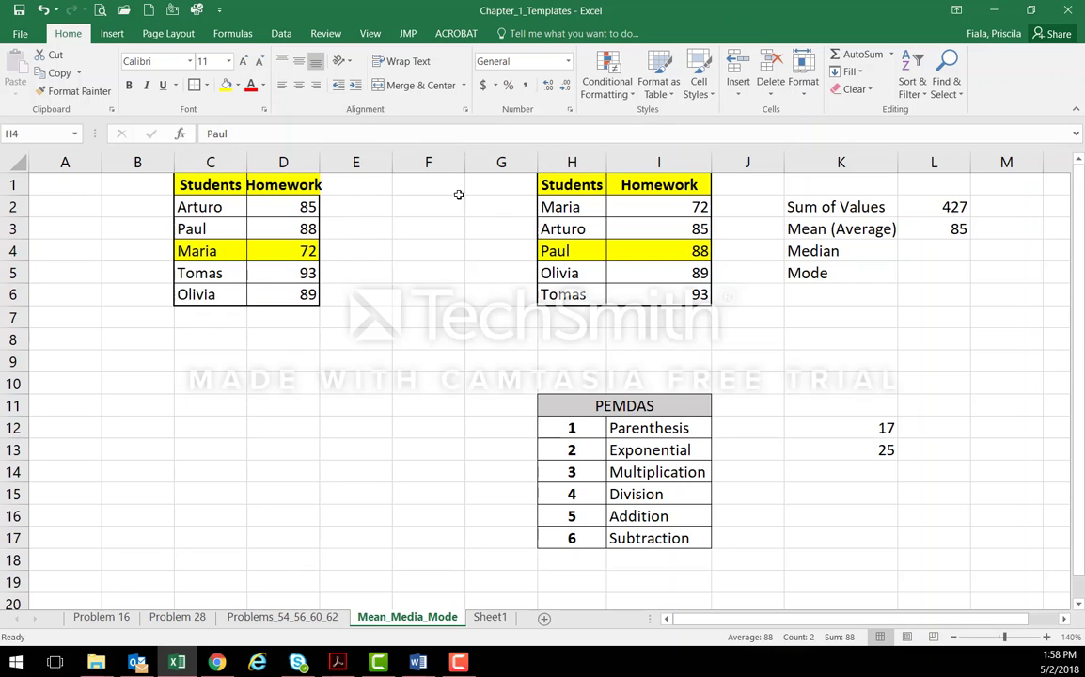
click(670, 249)
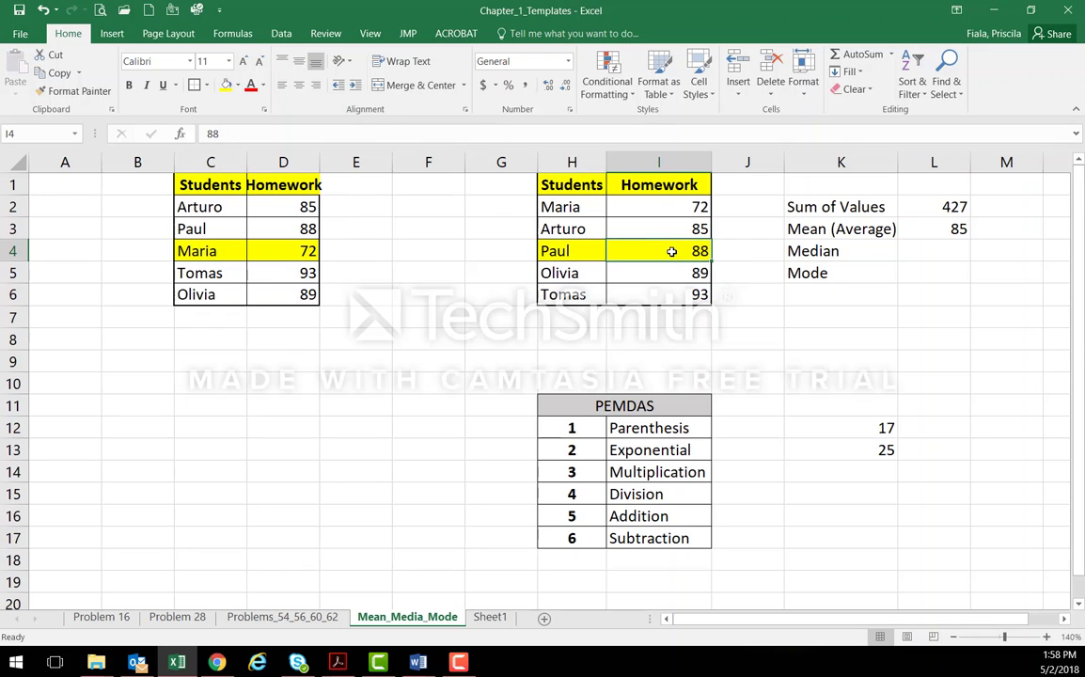
Calculate the median of the homework scores in L4 with =MEDIAN(I2:I6) and compare it with the highlighted middle score
click(938, 247)
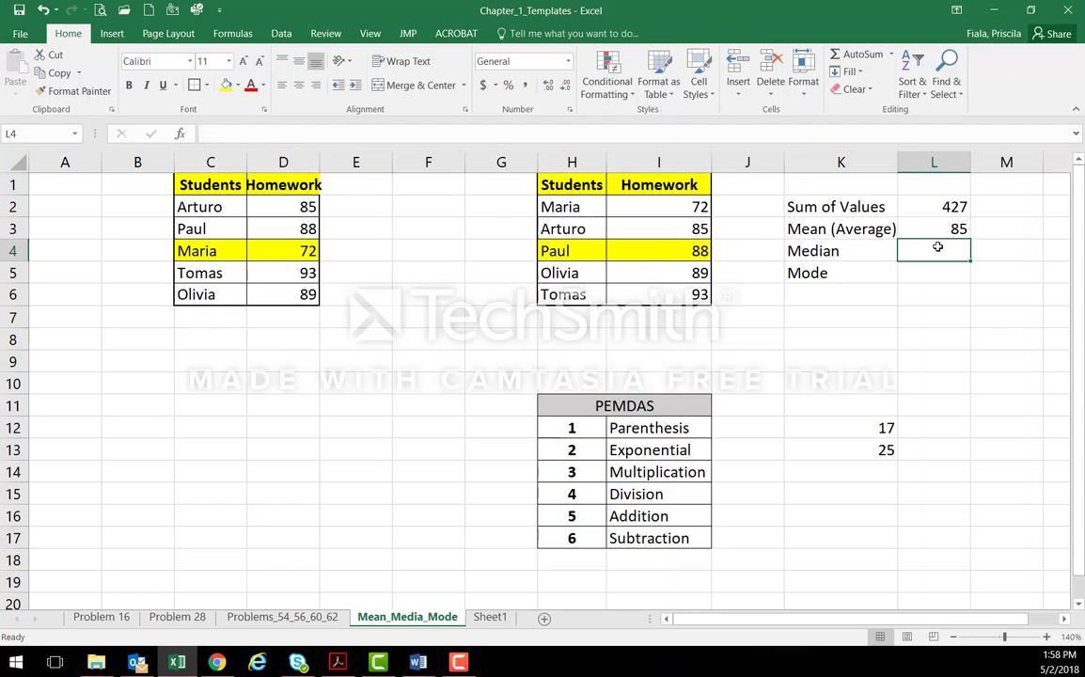
text(=median()
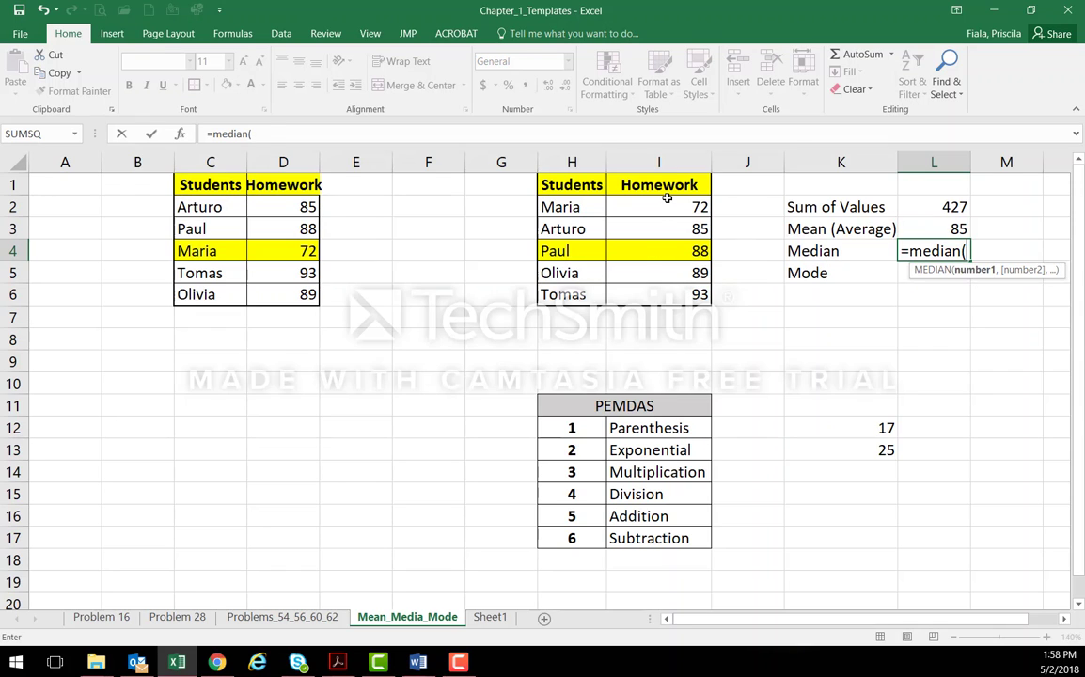
drag(675, 207, 674, 292)
text())
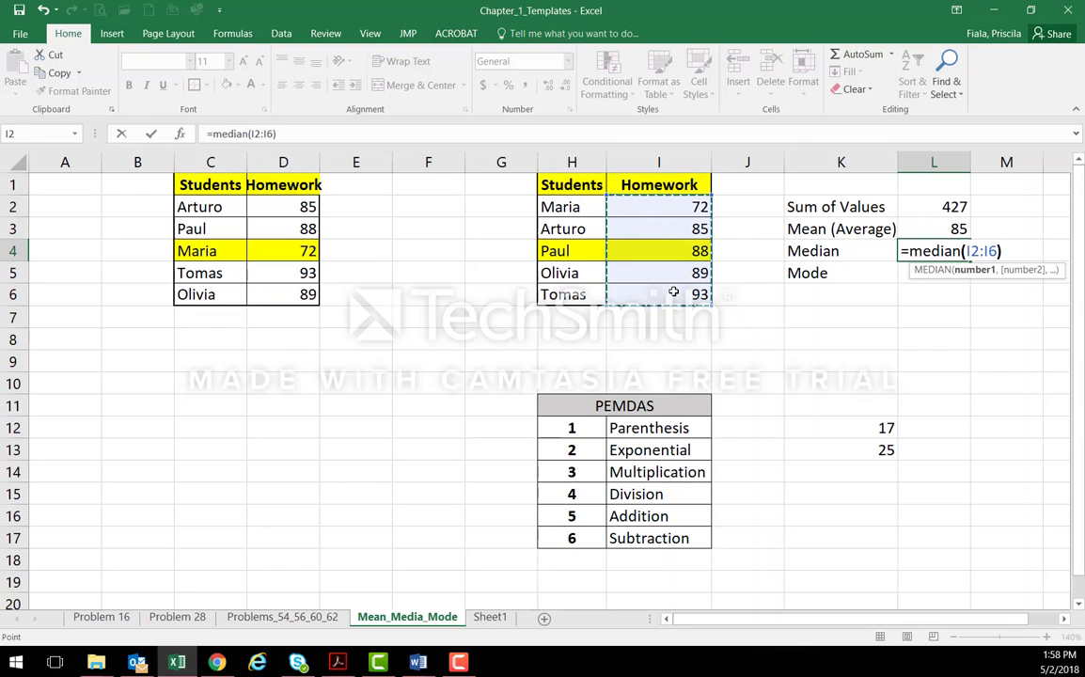
key(Return)
drag(874, 254, 707, 264)
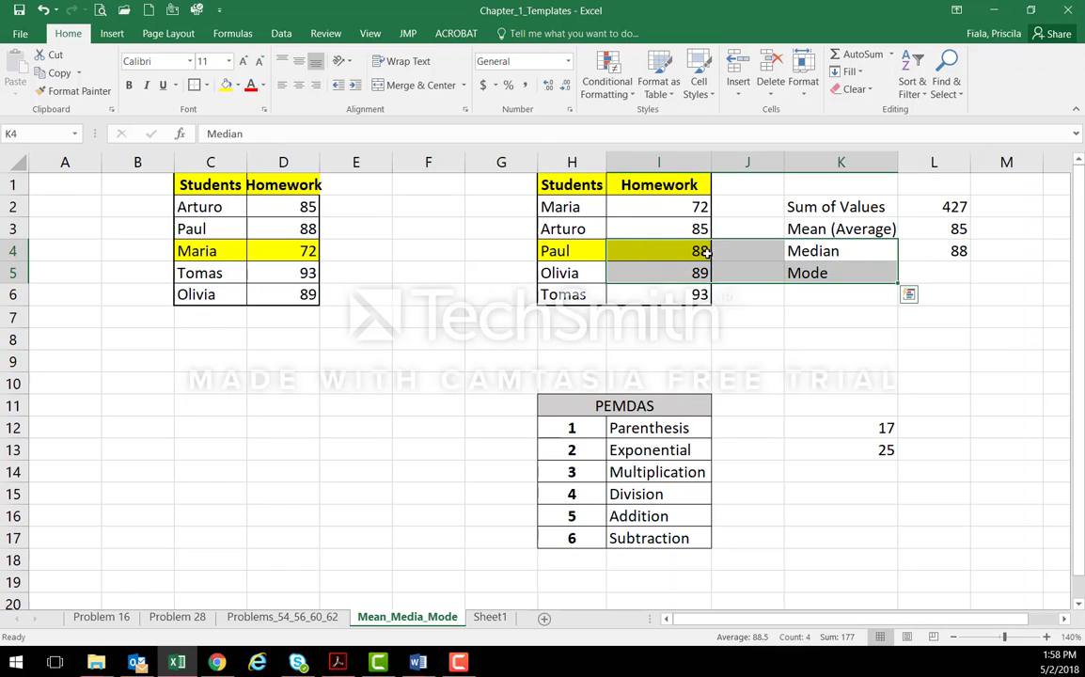
click(708, 253)
click(917, 248)
click(659, 250)
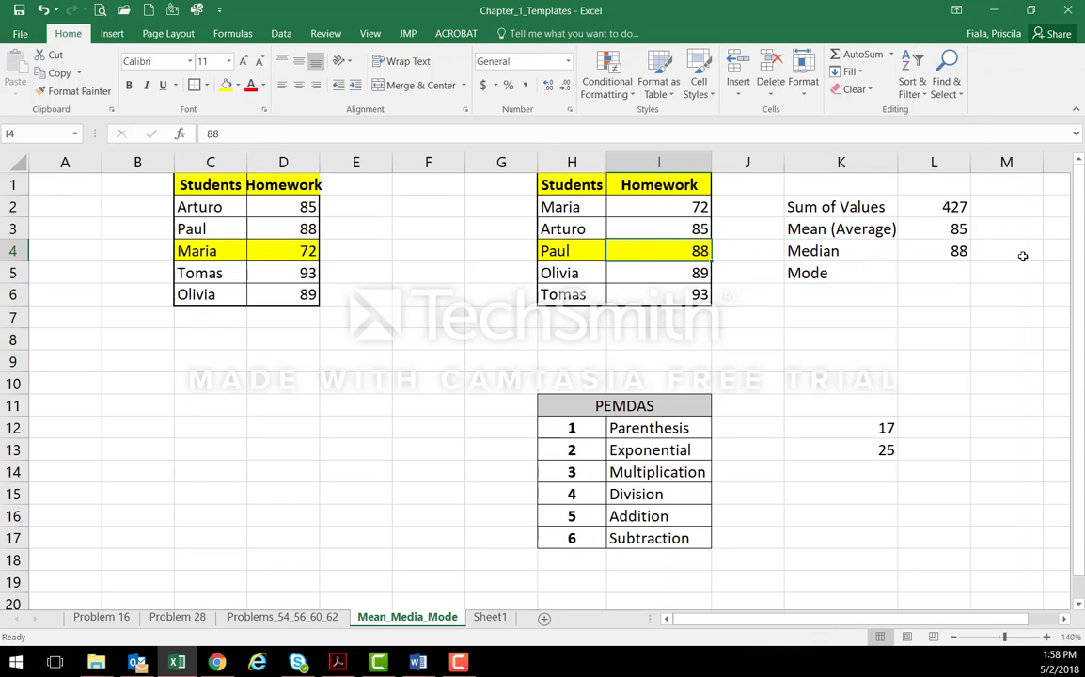
click(935, 248)
Delete columns C and D containing the unsorted copy of the student table
click(201, 210)
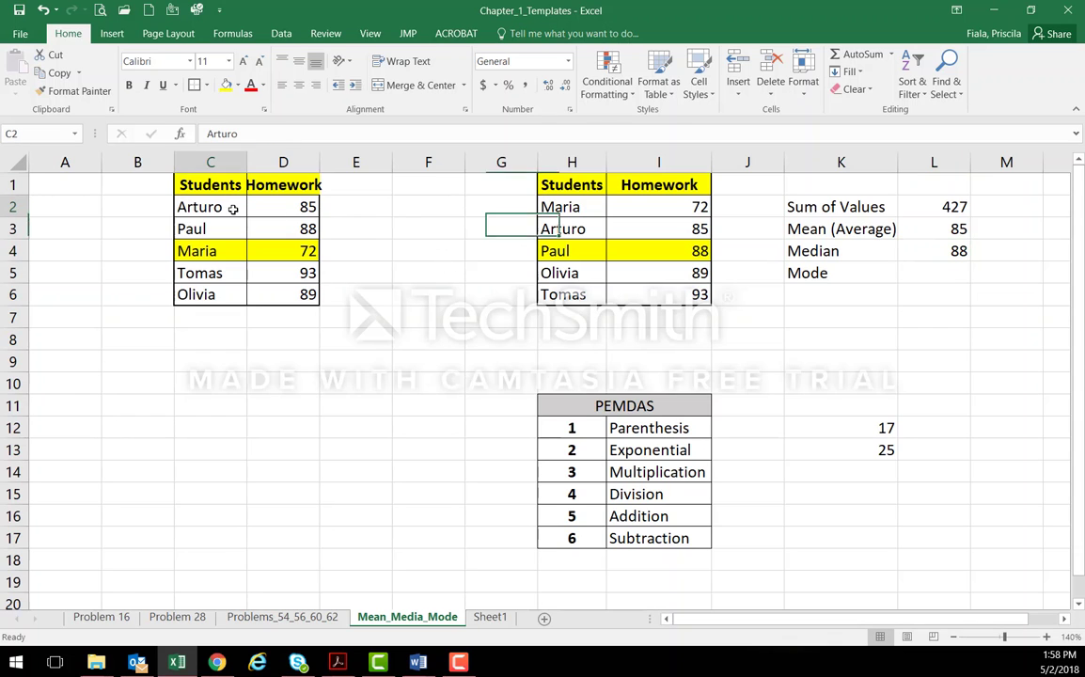
drag(216, 162, 282, 161)
right_click(227, 327)
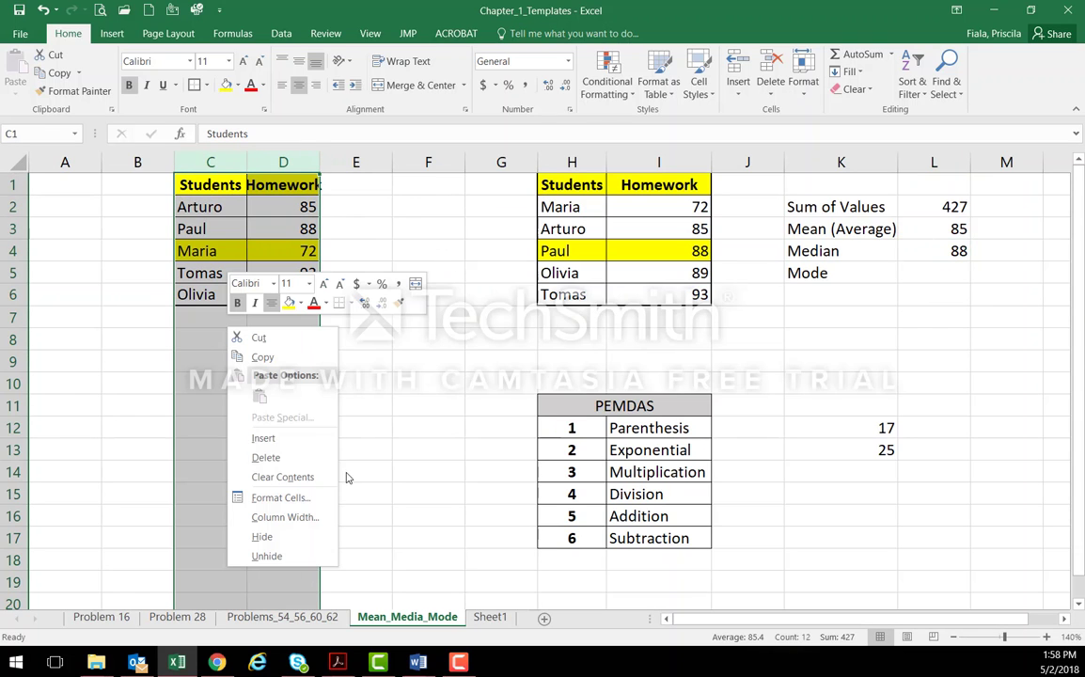
click(299, 460)
click(841, 319)
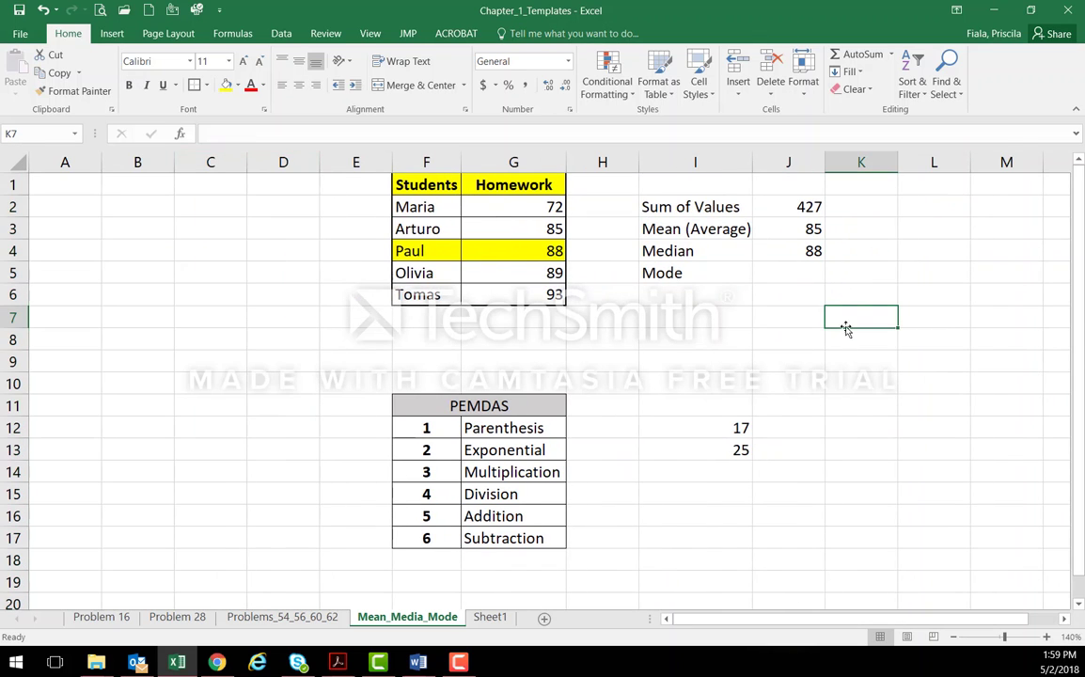
Calculate the mode of the homework scores in J5 with the formula =MODE(G2:G6)
click(870, 257)
click(781, 270)
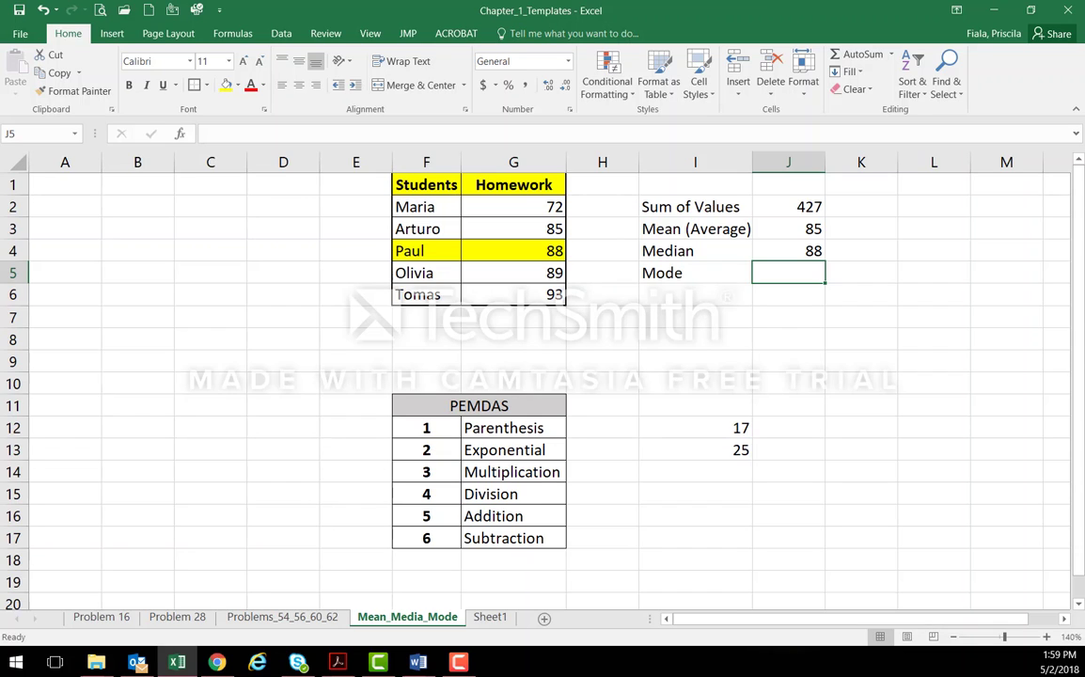
text(=)
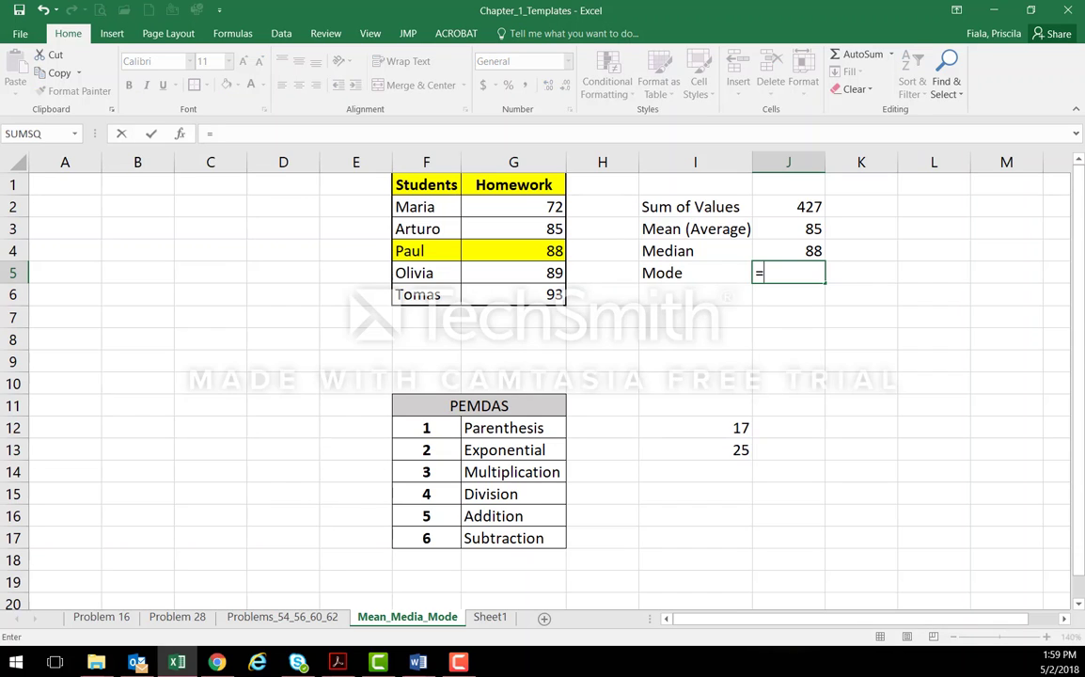
text(mo)
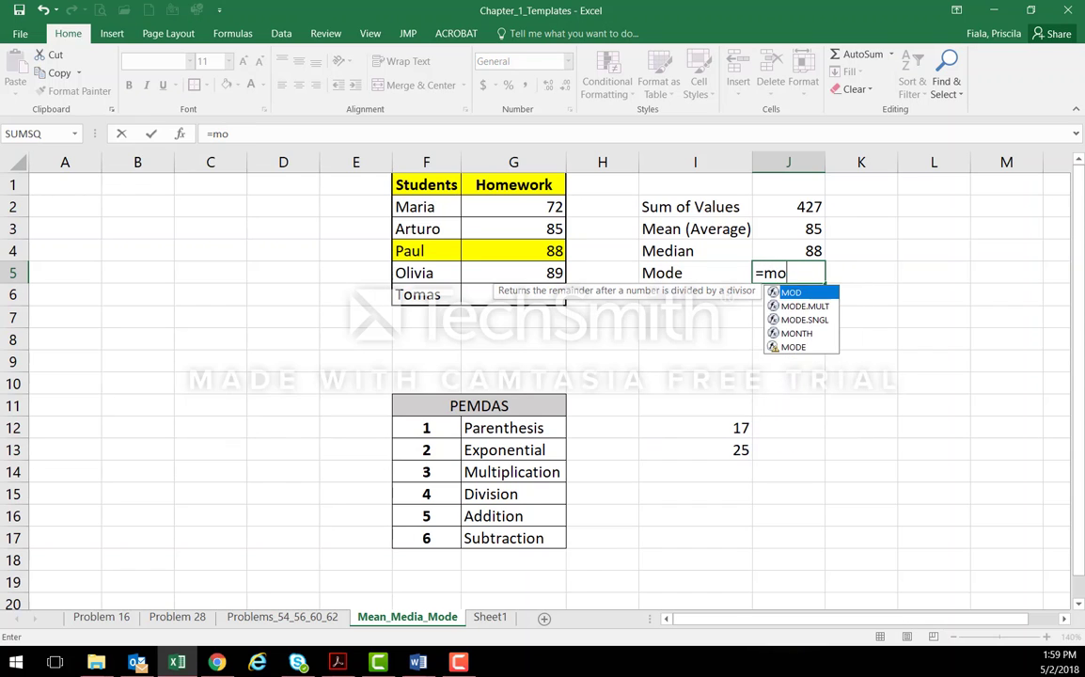
text(de()
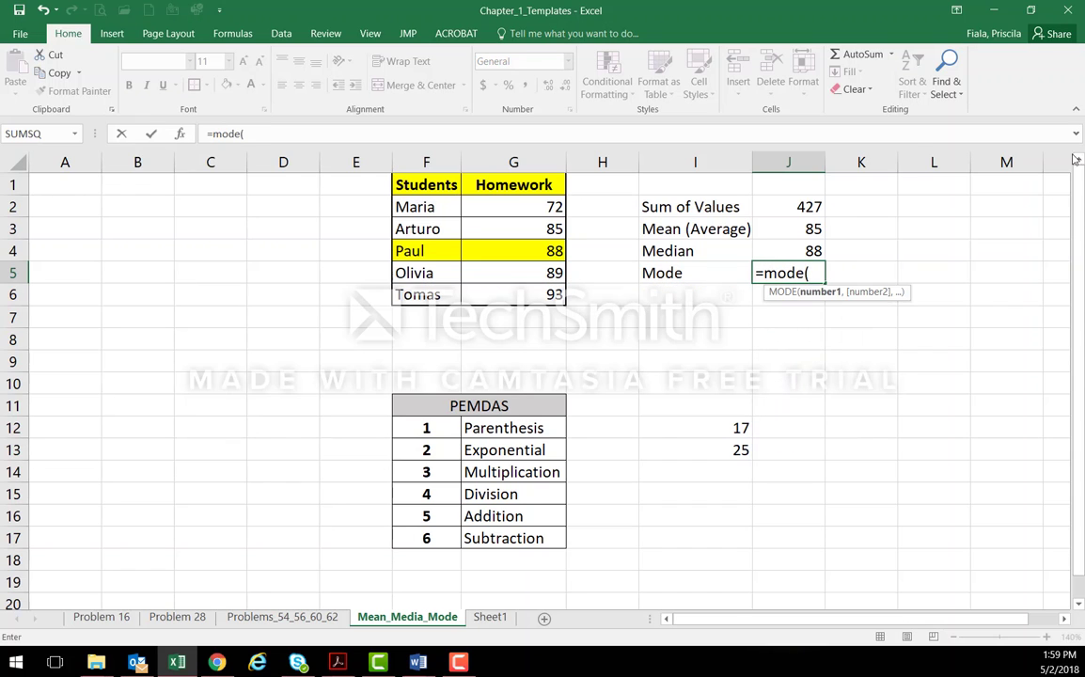
drag(540, 208, 541, 291)
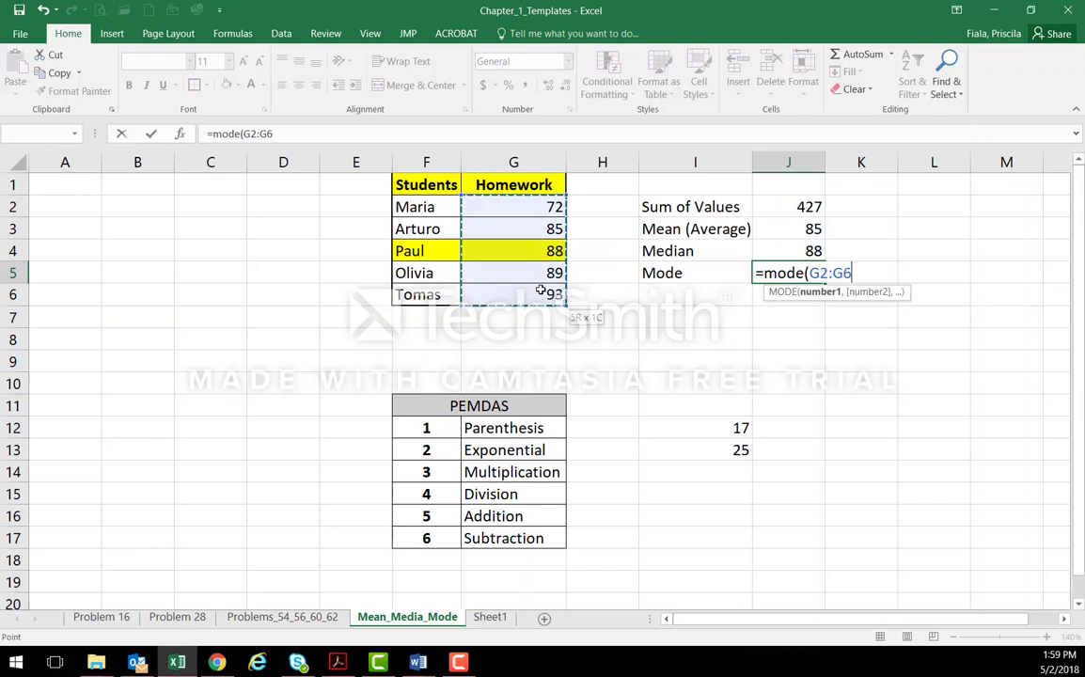
text())
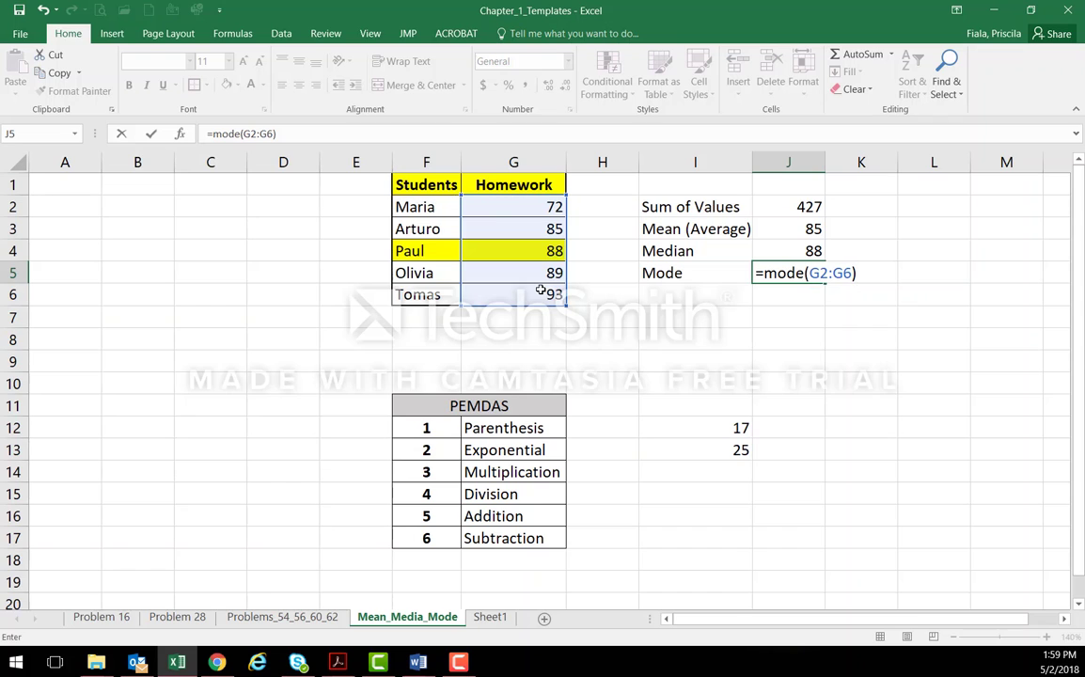
key(Return)
key(Up)
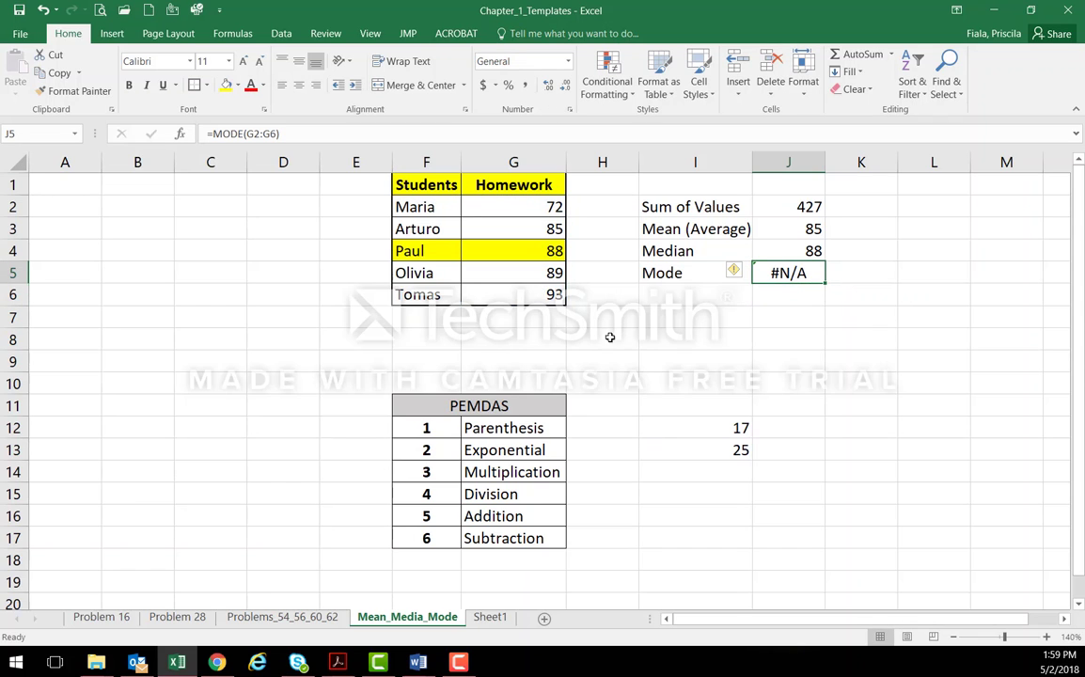
Apply all borders and a thick outside border to the statistics table in I2:J5
drag(658, 206, 790, 272)
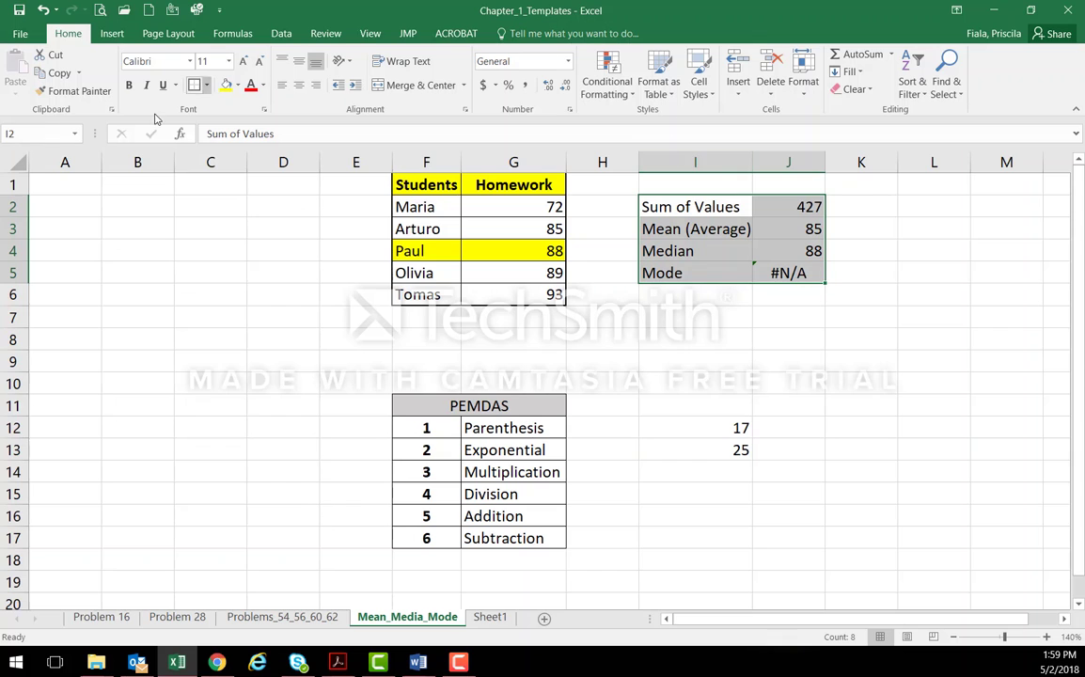
click(207, 84)
click(235, 200)
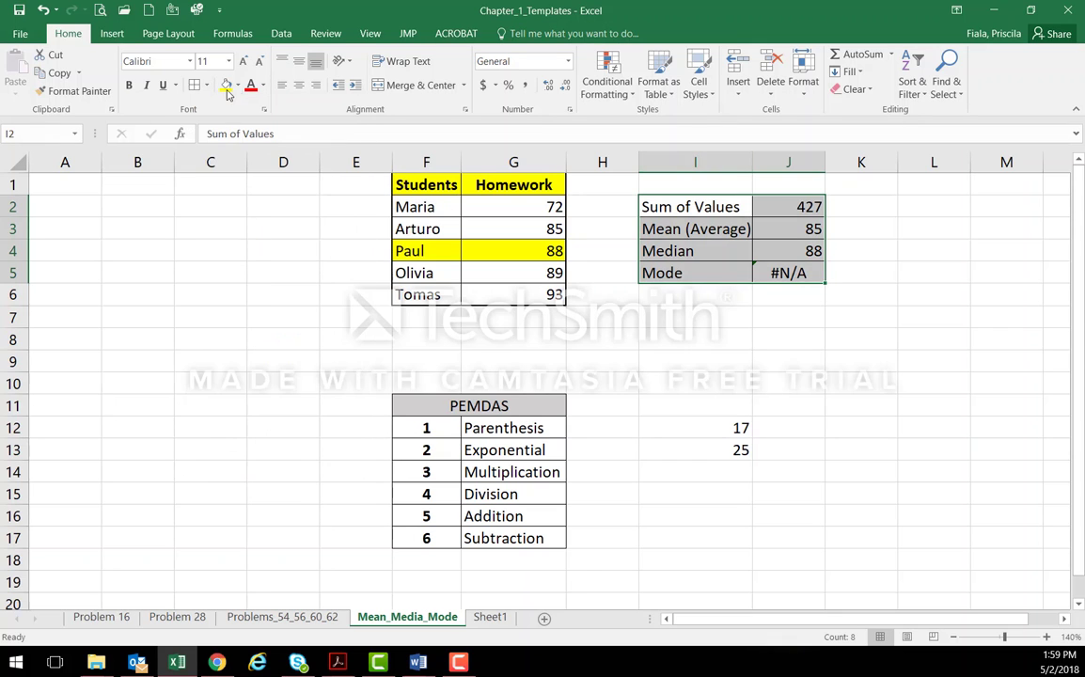
click(206, 84)
click(249, 229)
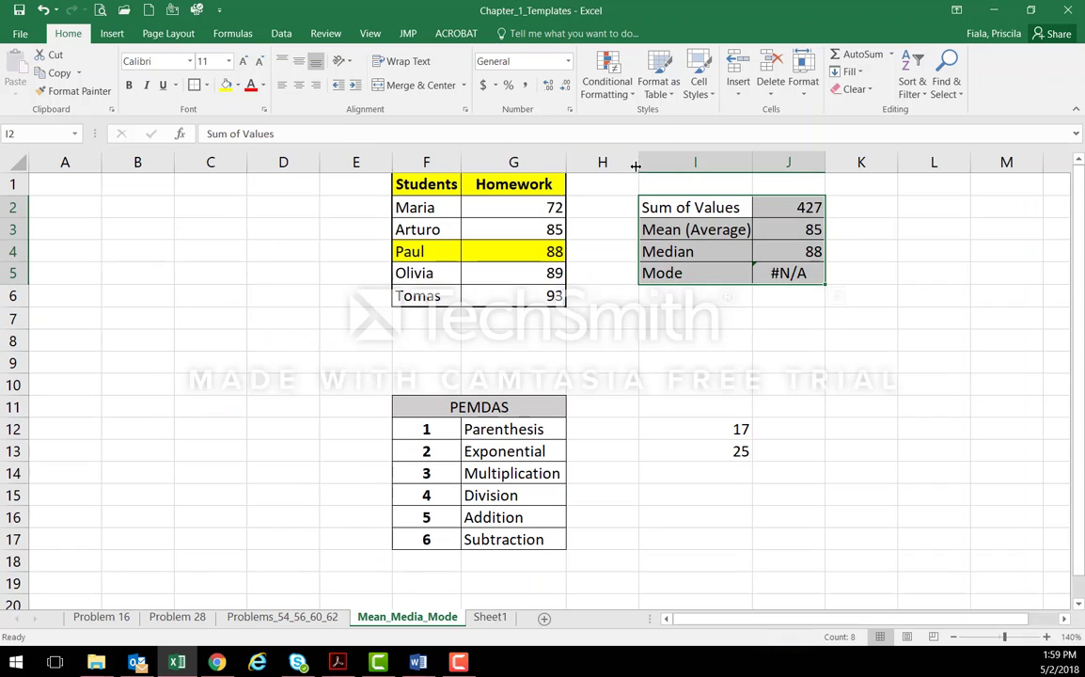
Review the statistics table, the order-of-operations example in I12, the PEMDAS table and the mean formula in J3
click(687, 205)
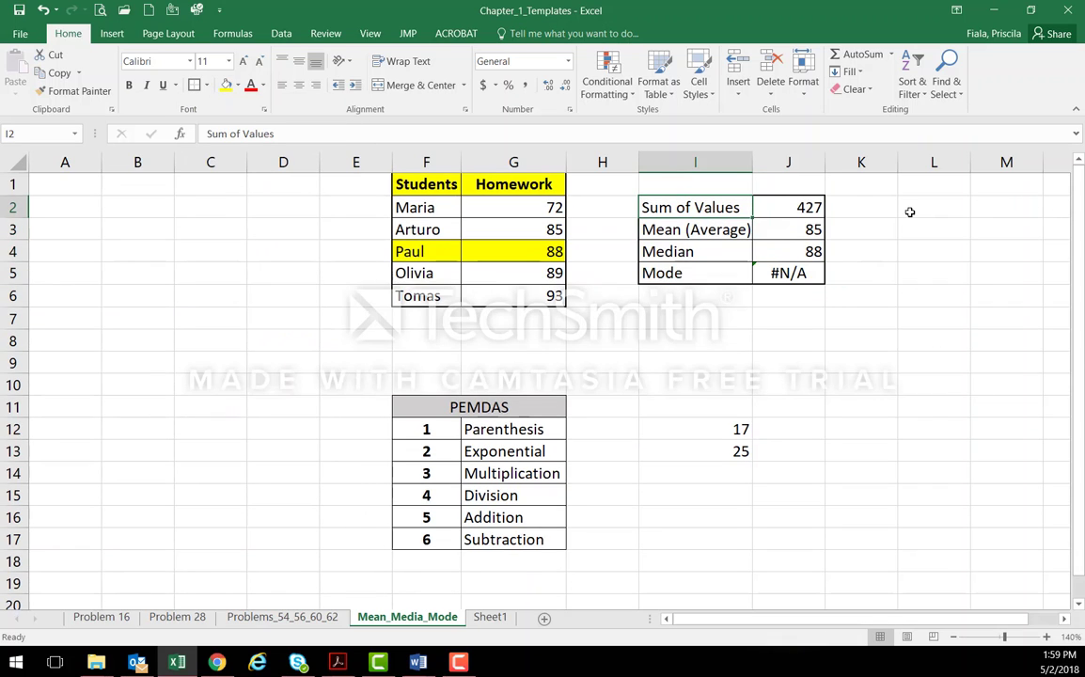
click(795, 273)
drag(715, 206, 792, 286)
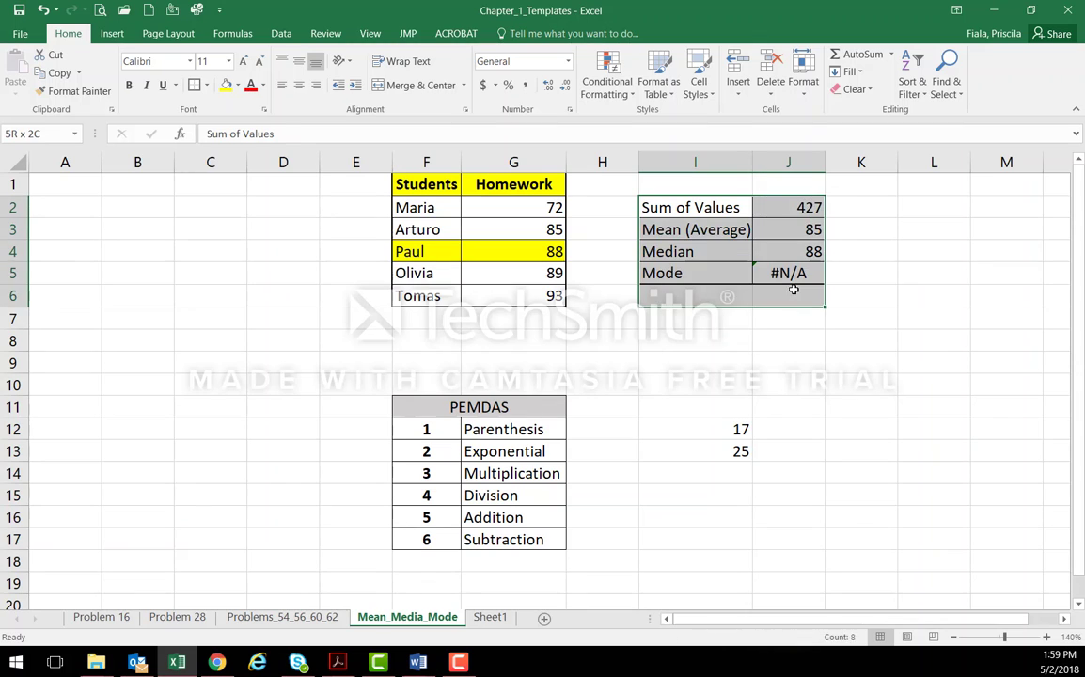
click(795, 251)
click(740, 430)
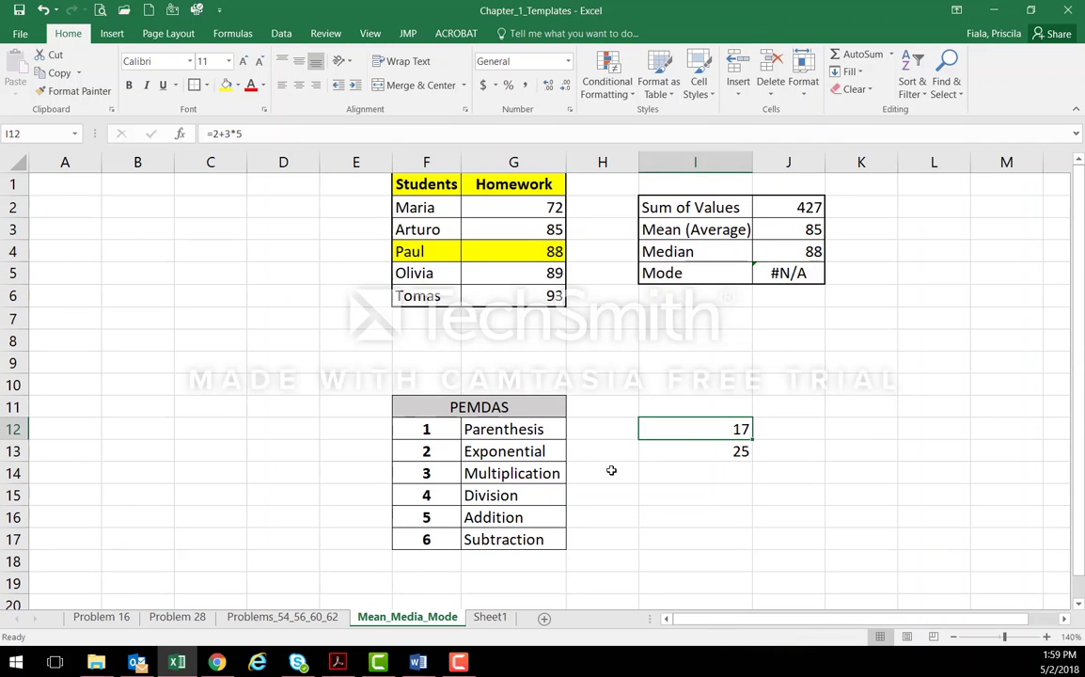
drag(473, 407, 419, 404)
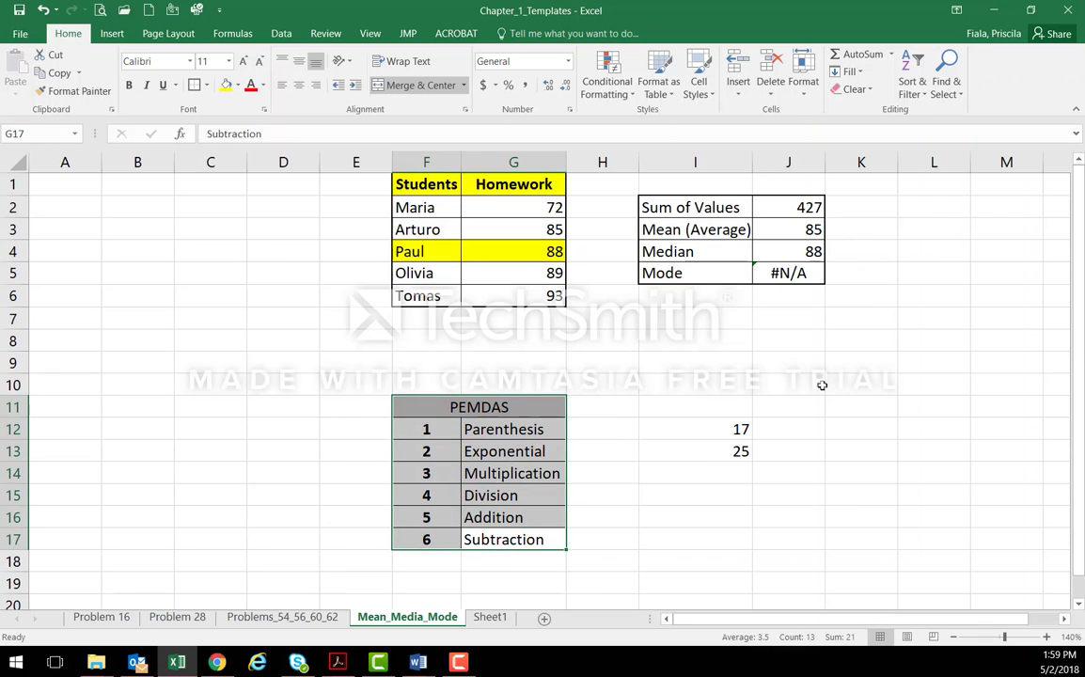
click(781, 231)
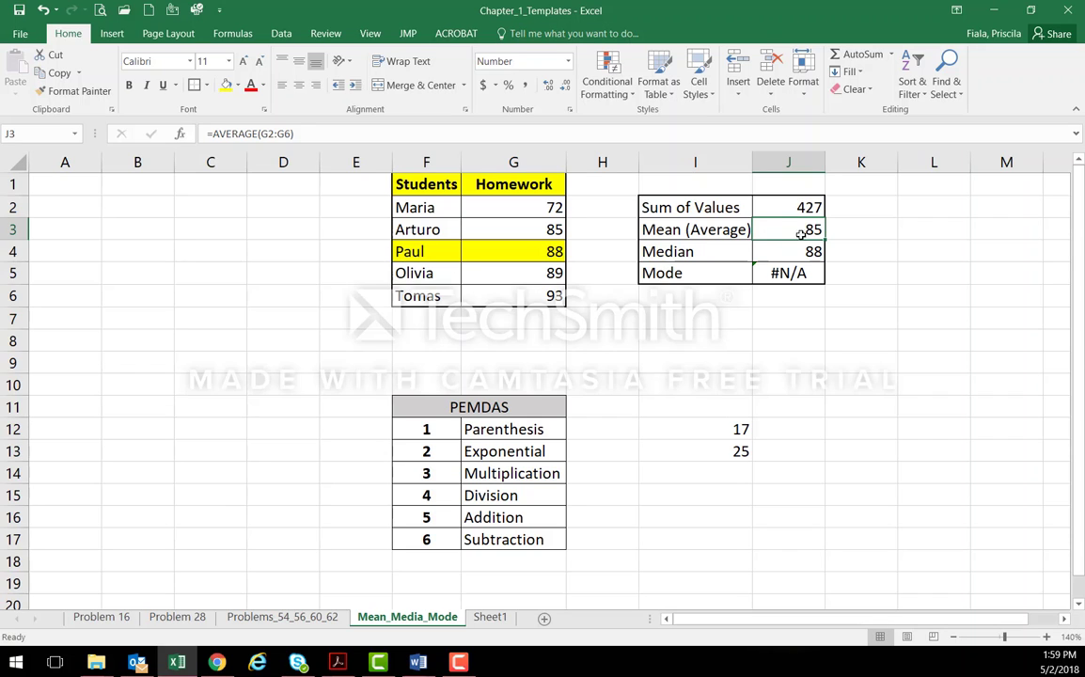
Enter a manual average formula without parentheses, =G2+G3+G4+G5+G6/5, in cell G8 below the homework scores
click(544, 336)
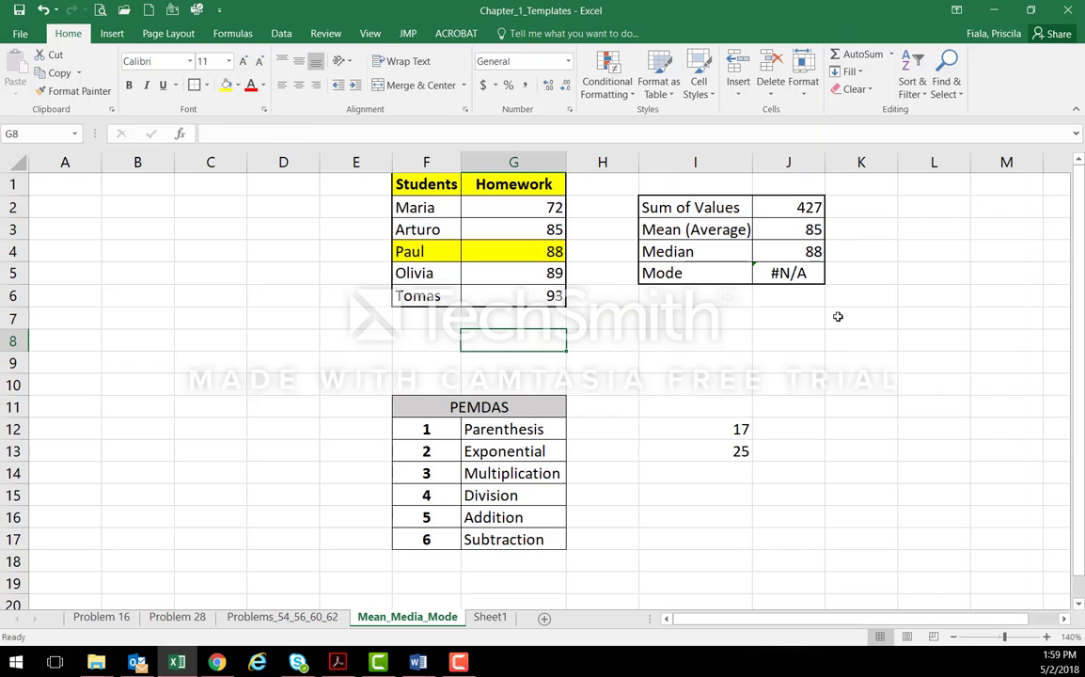
text(=)
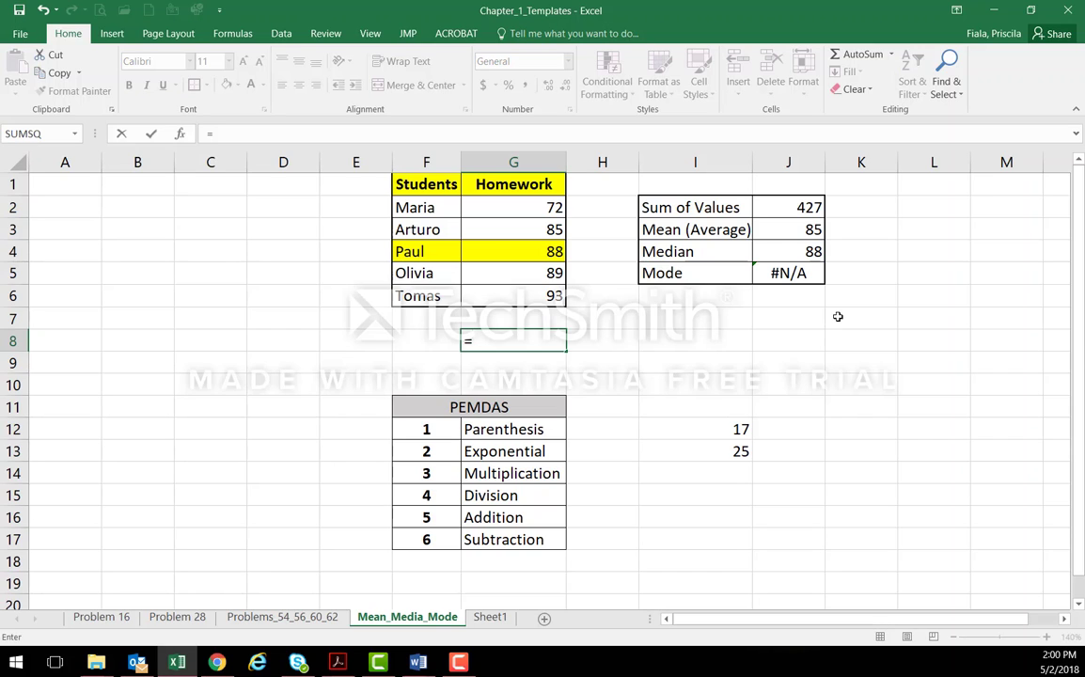
click(506, 212)
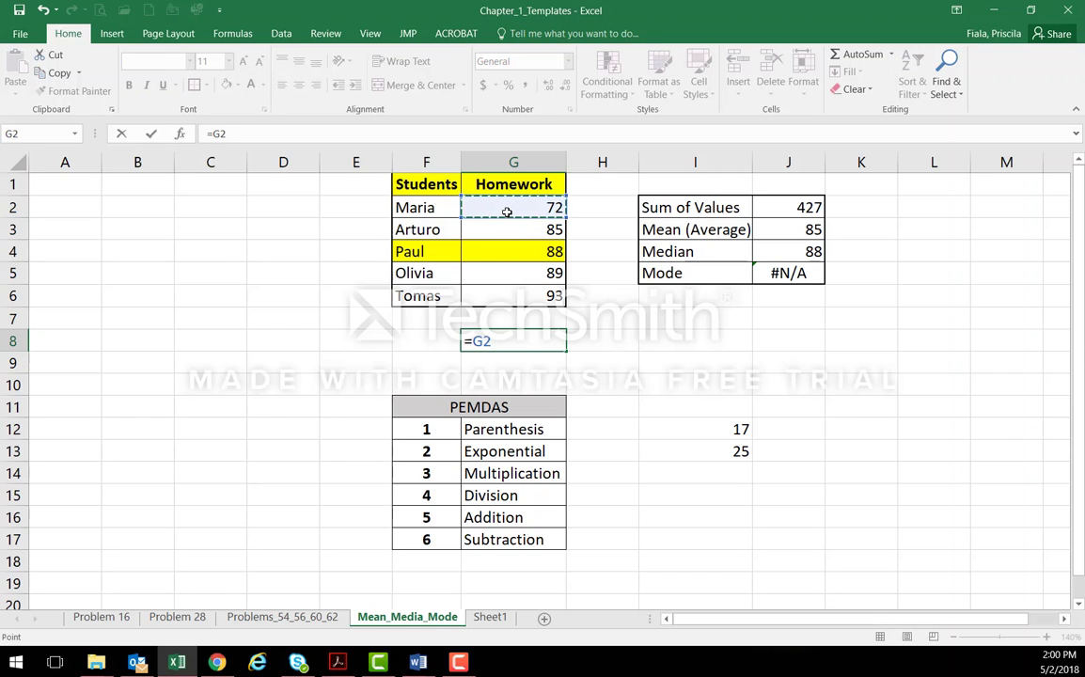
text(+)
click(501, 230)
text(+)
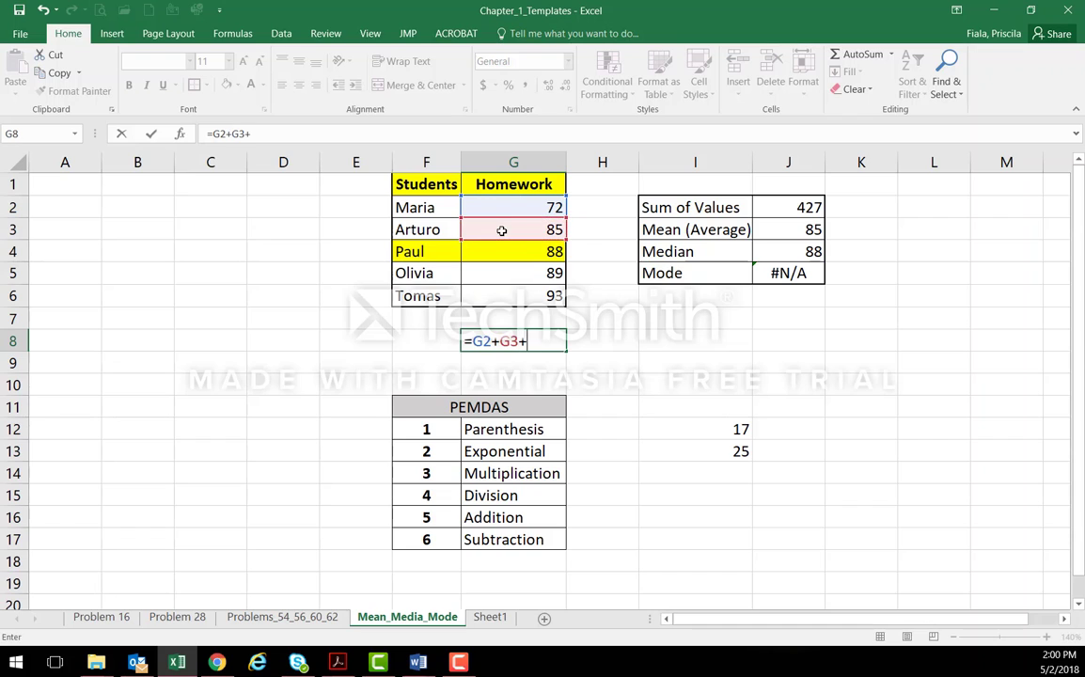
click(513, 251)
text(+)
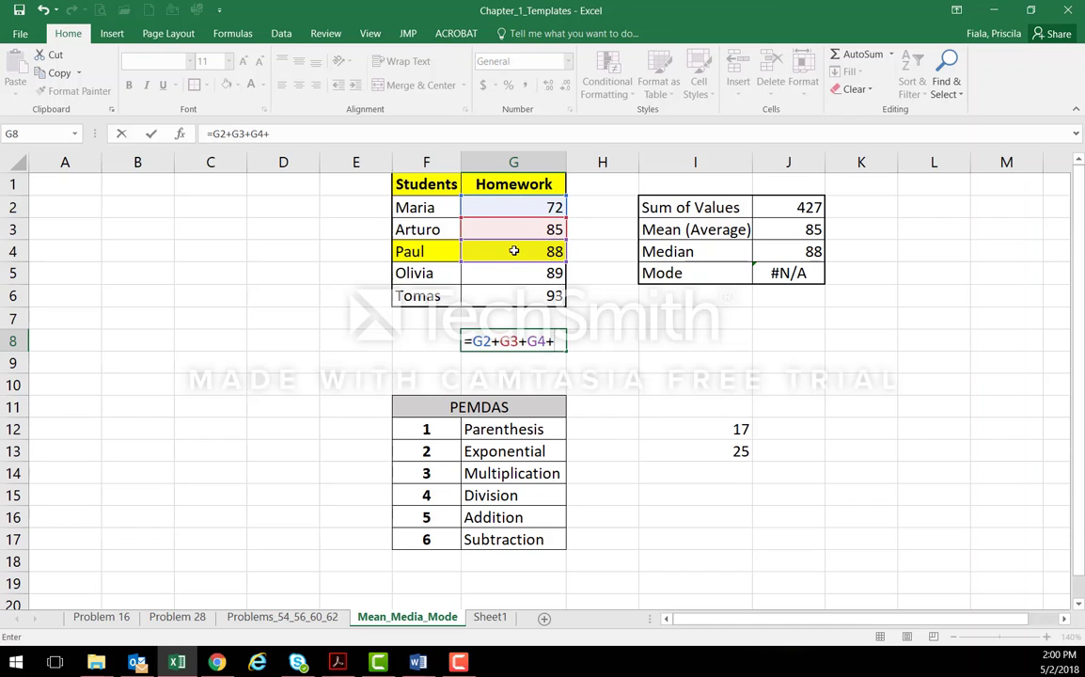
click(509, 271)
text(+)
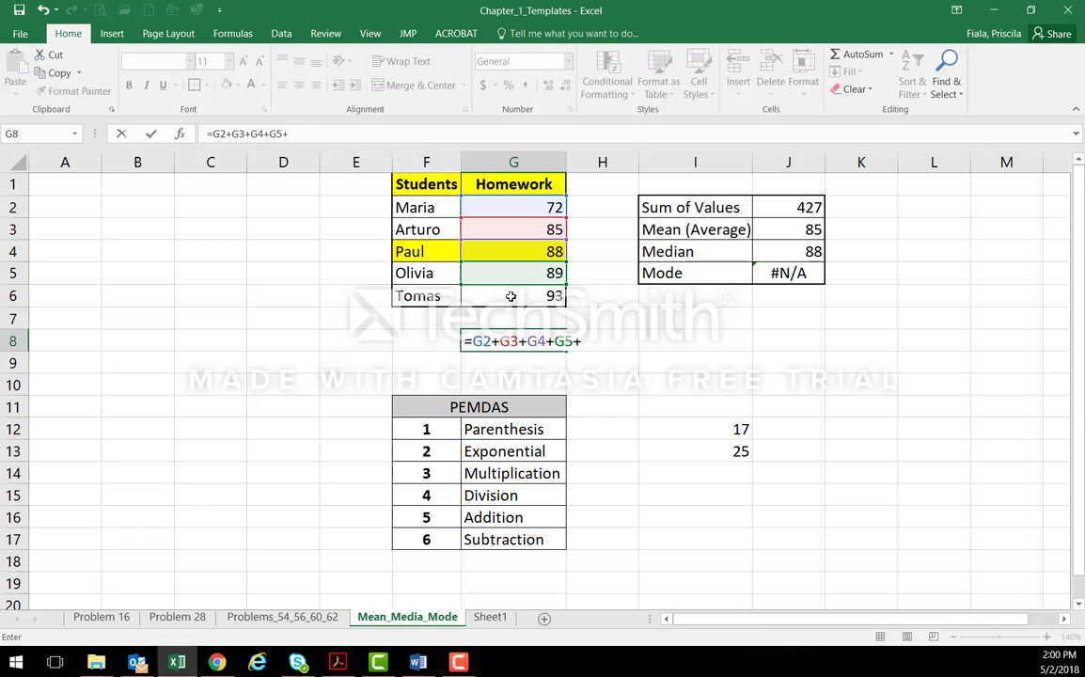
click(510, 296)
text(/5)
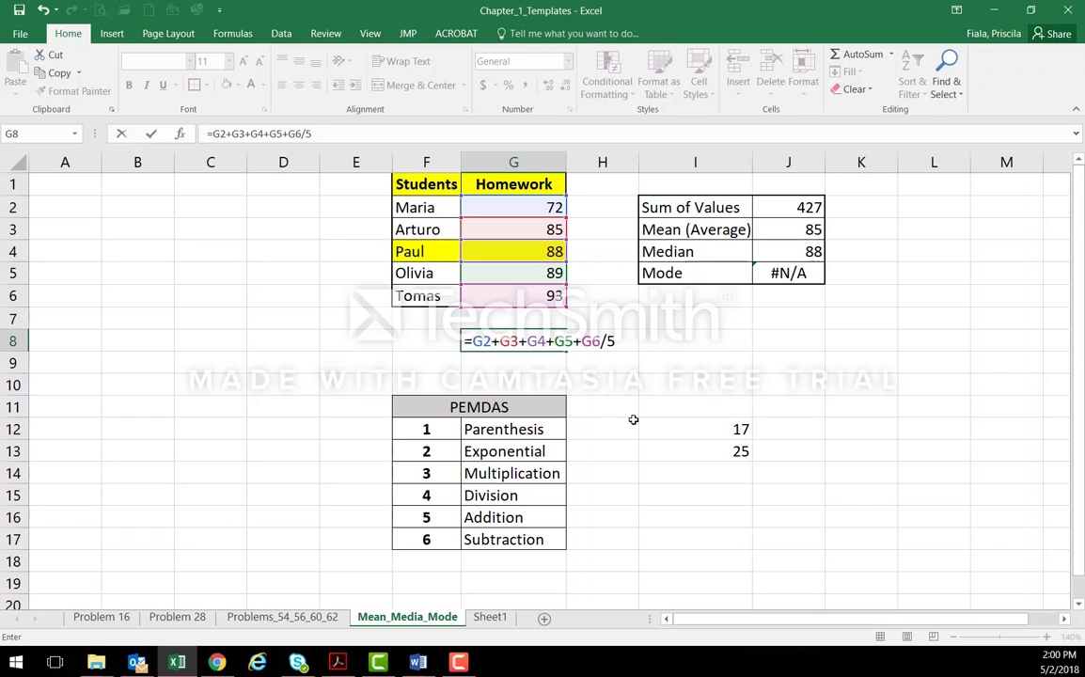
key(Return)
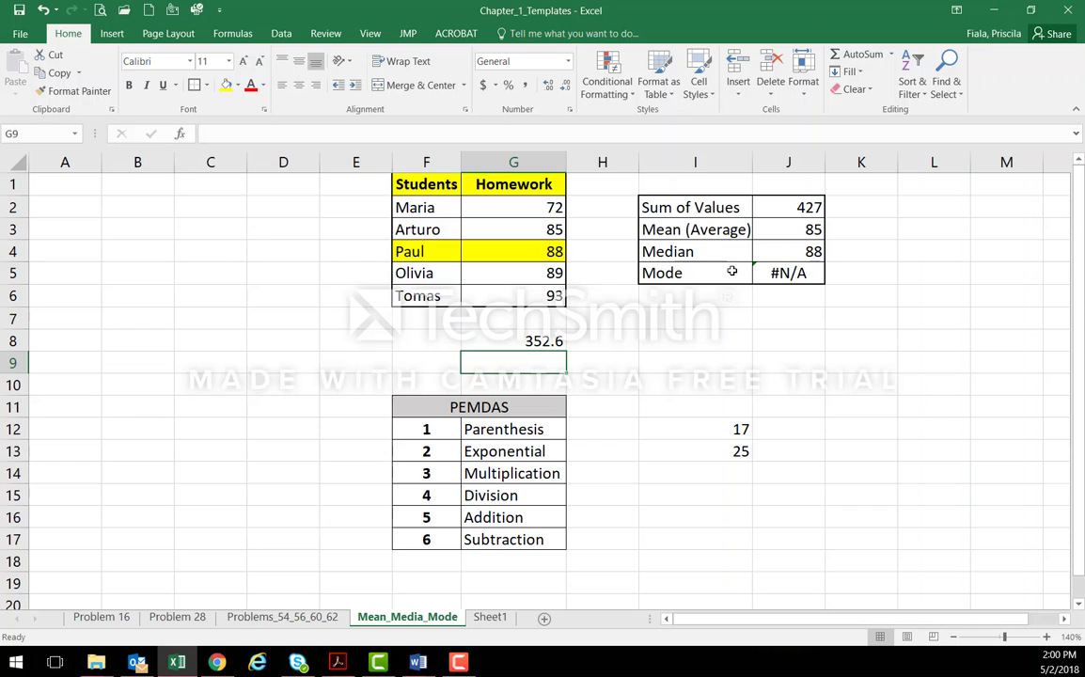
click(523, 341)
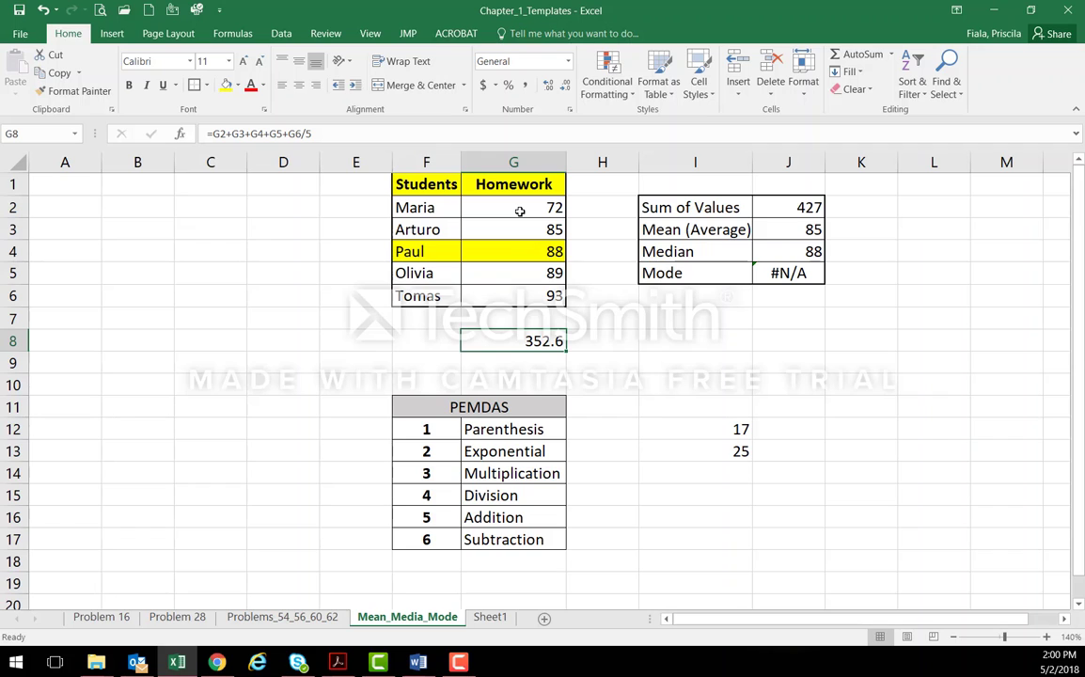
key(ctrl+c)
click(534, 370)
key(ctrl+v)
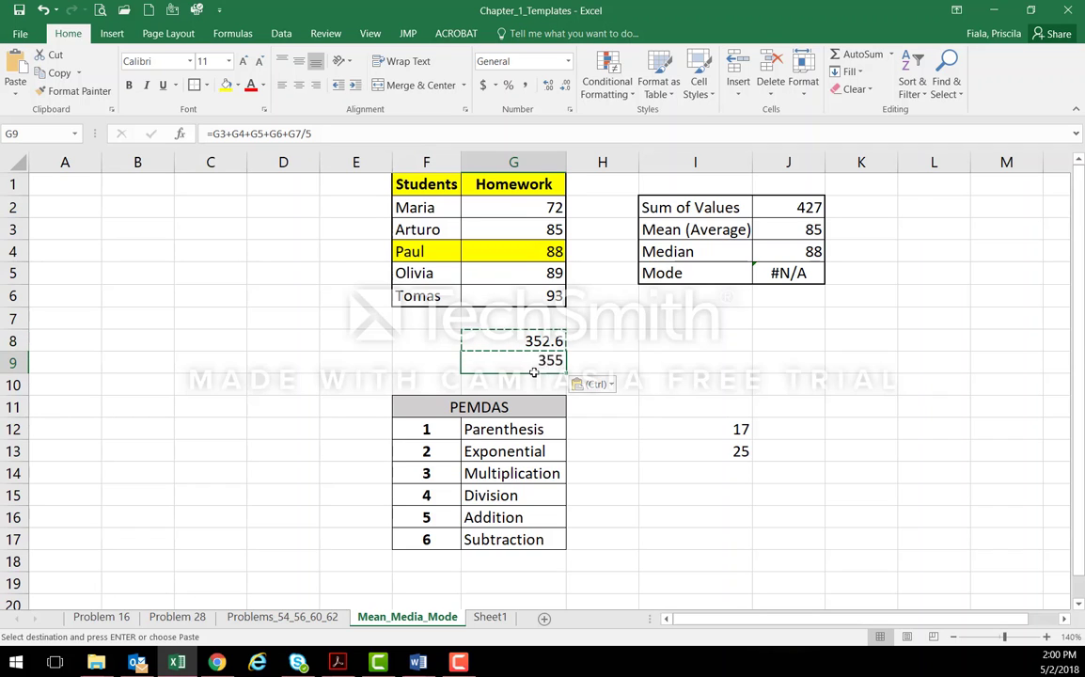
key(Escape)
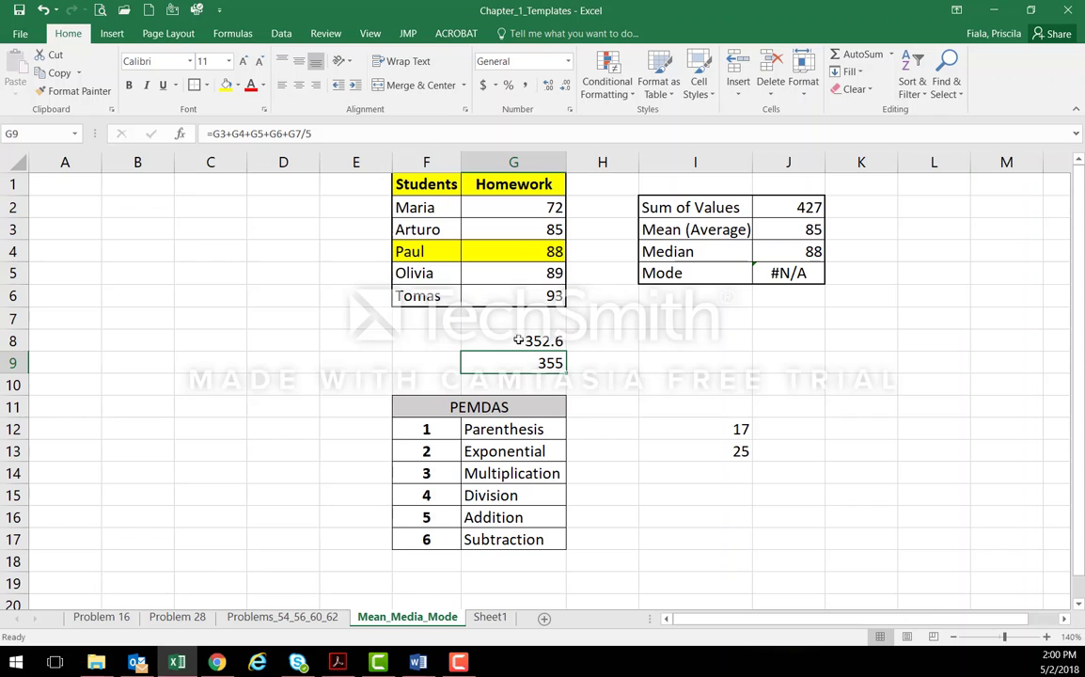
key(Delete)
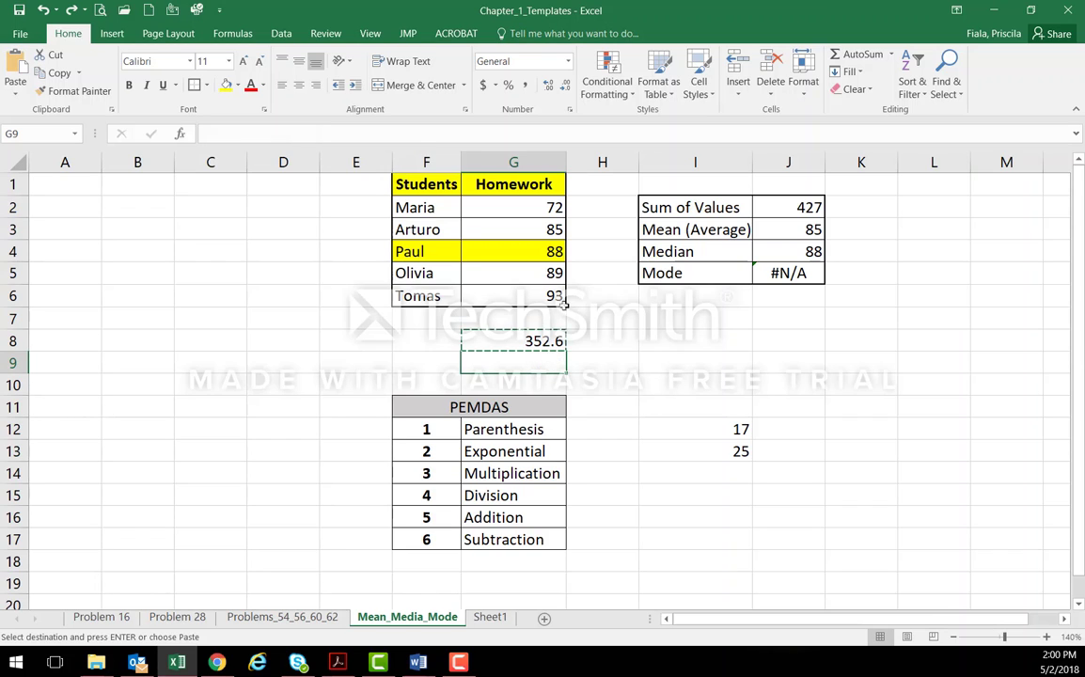
Add parentheses to the G8 formula, making it =(G2+G3+G4+G5+G6)/5, and format the result with no decimal places
click(529, 335)
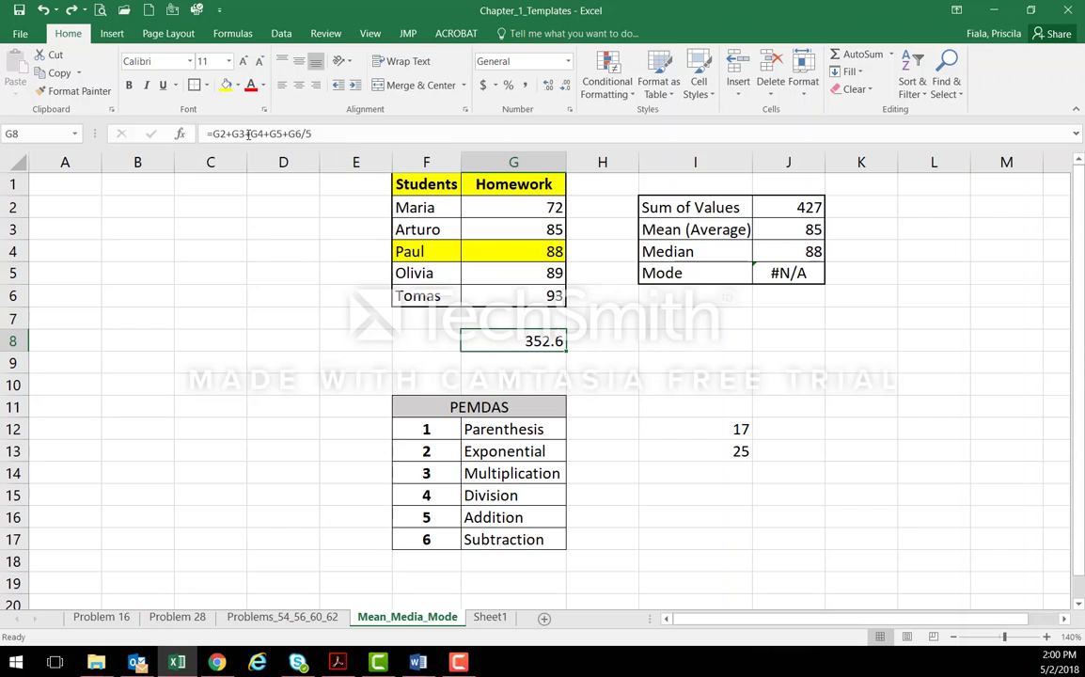
click(214, 134)
text(()
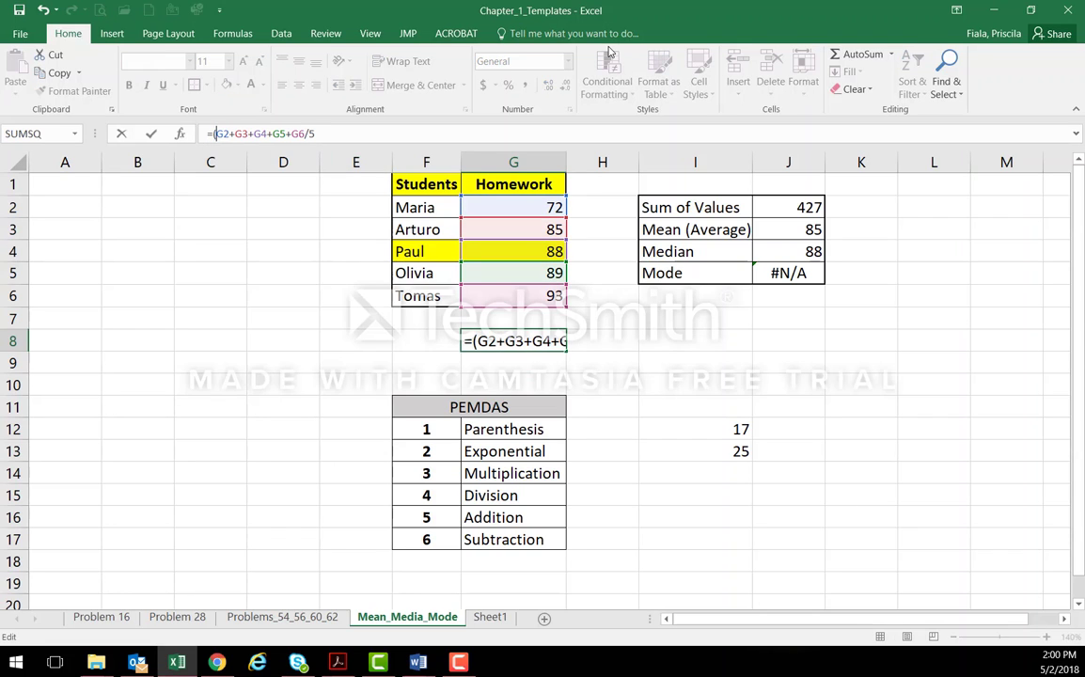
key(End)
key(Left)
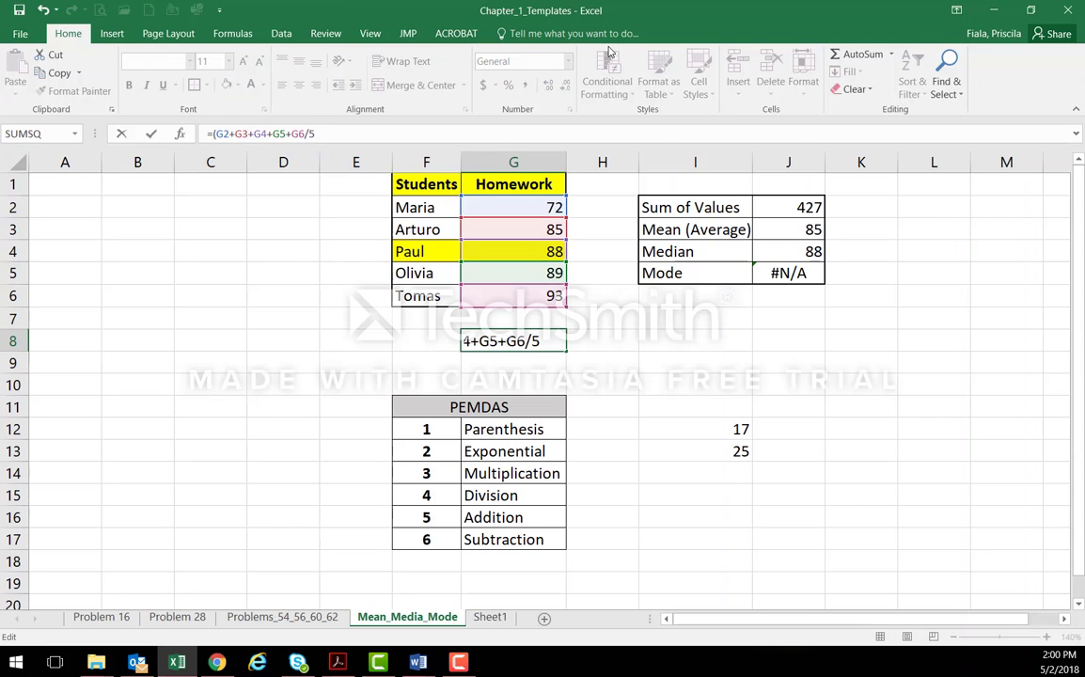
text())
key(Return)
click(533, 341)
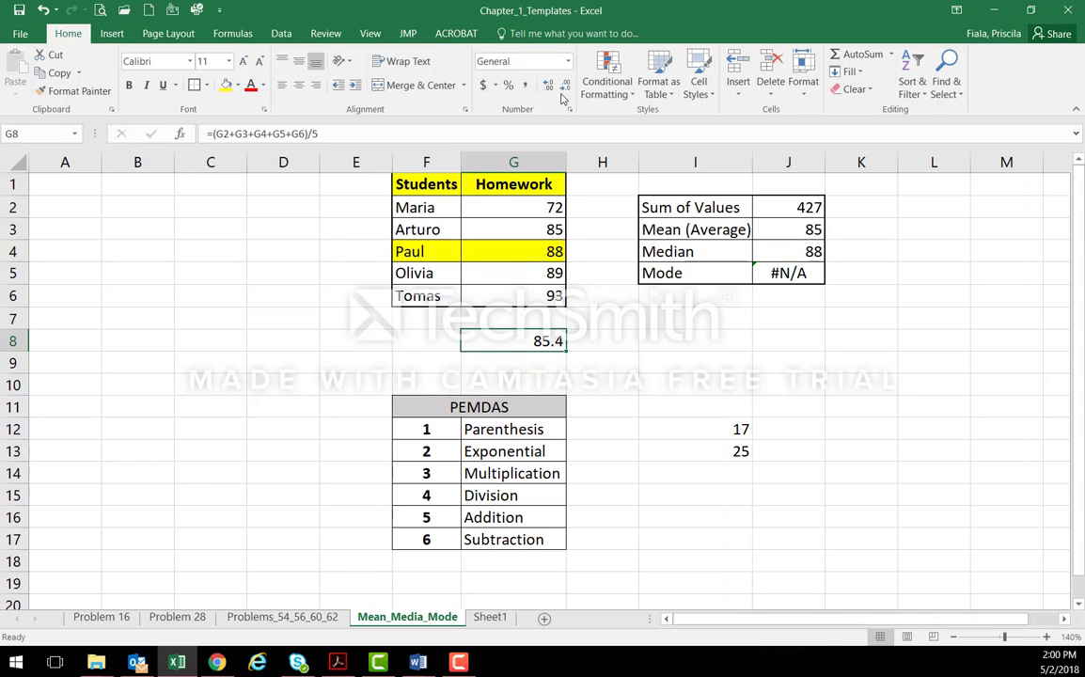
click(517, 84)
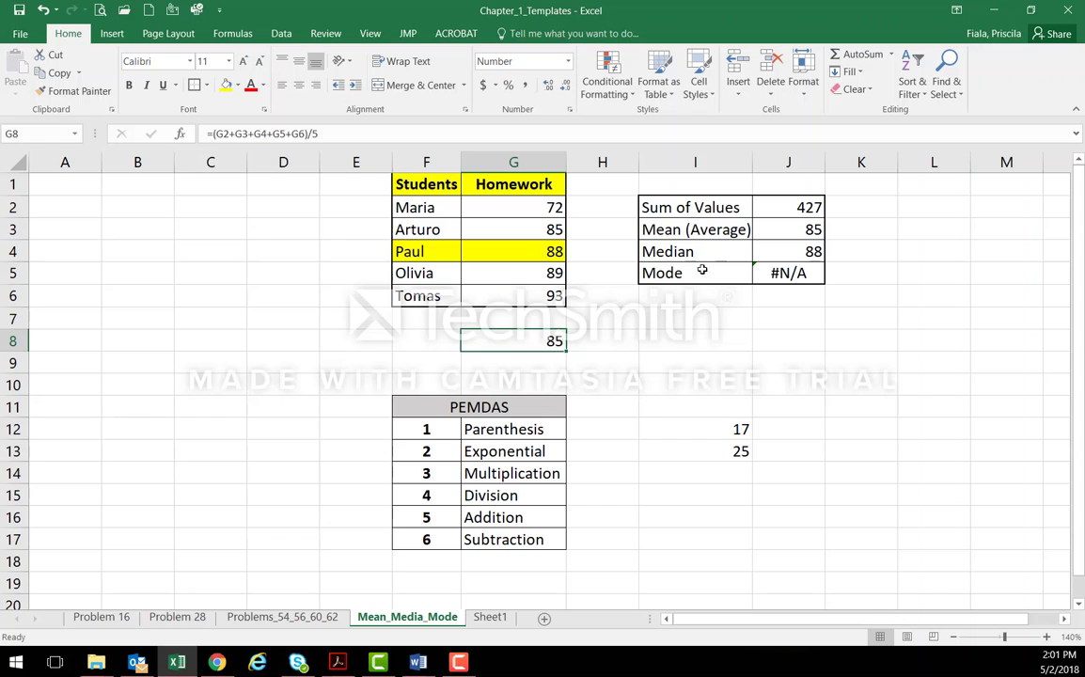
Compare the manual average in G8 with the AVERAGE function result in J3
click(775, 232)
click(489, 343)
click(785, 226)
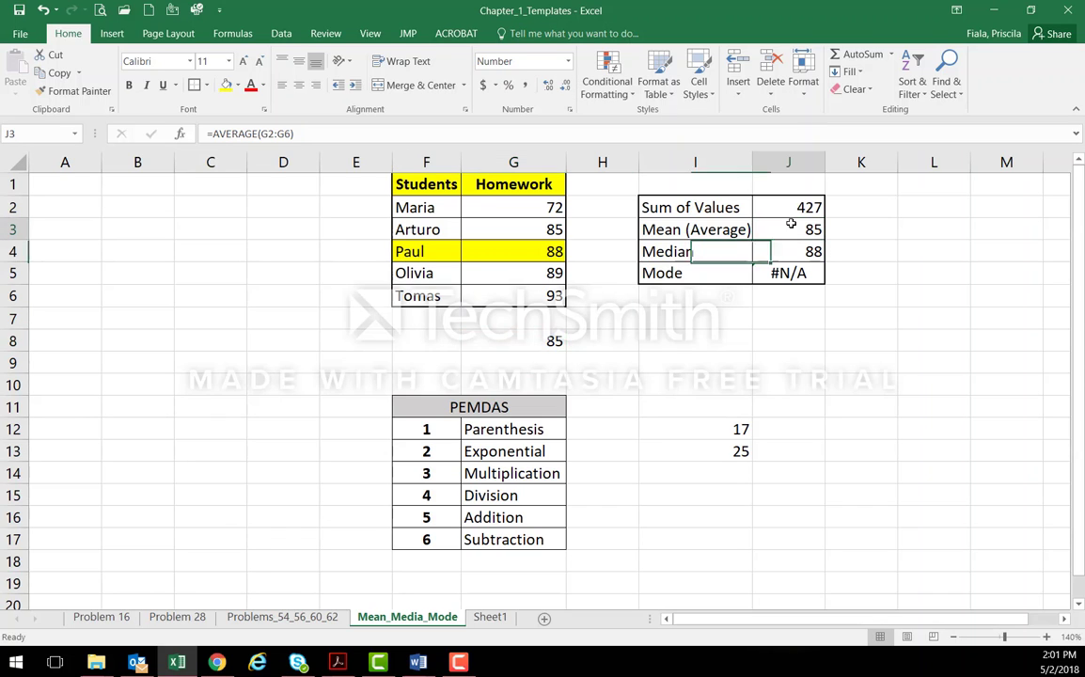